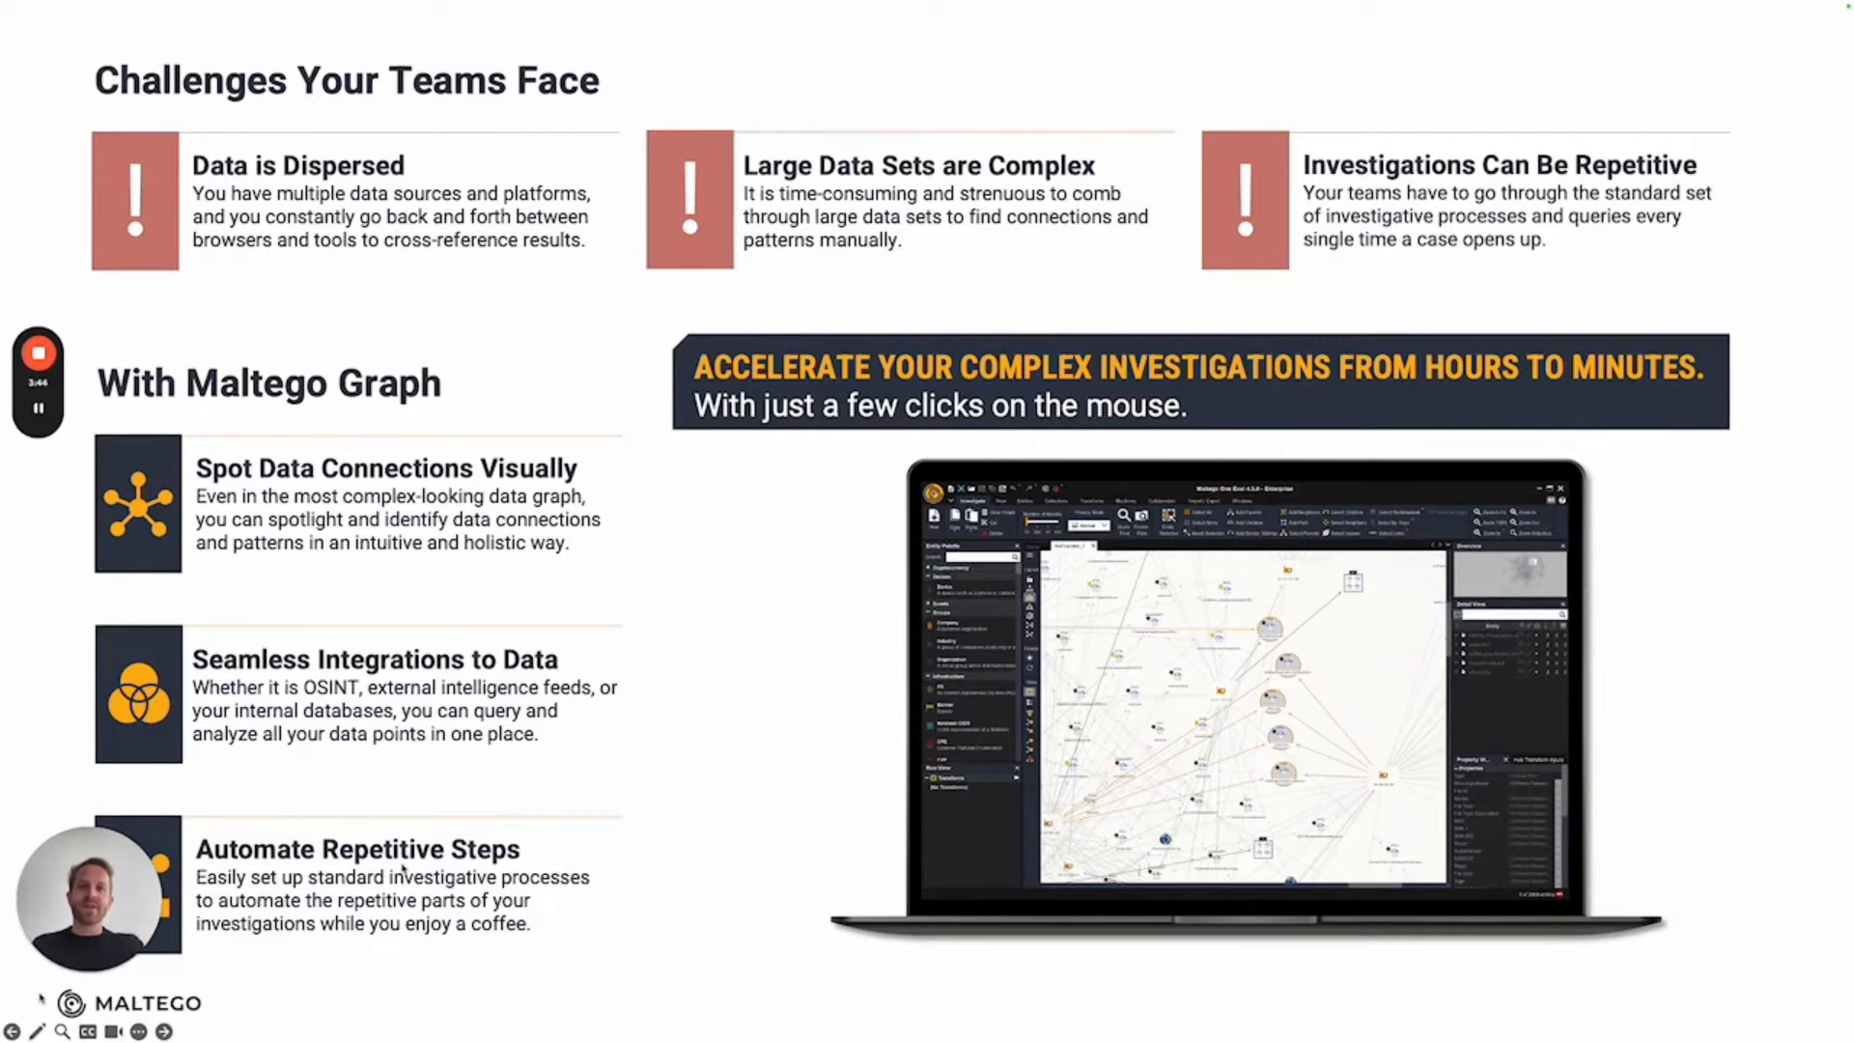
pyautogui.press('Right')
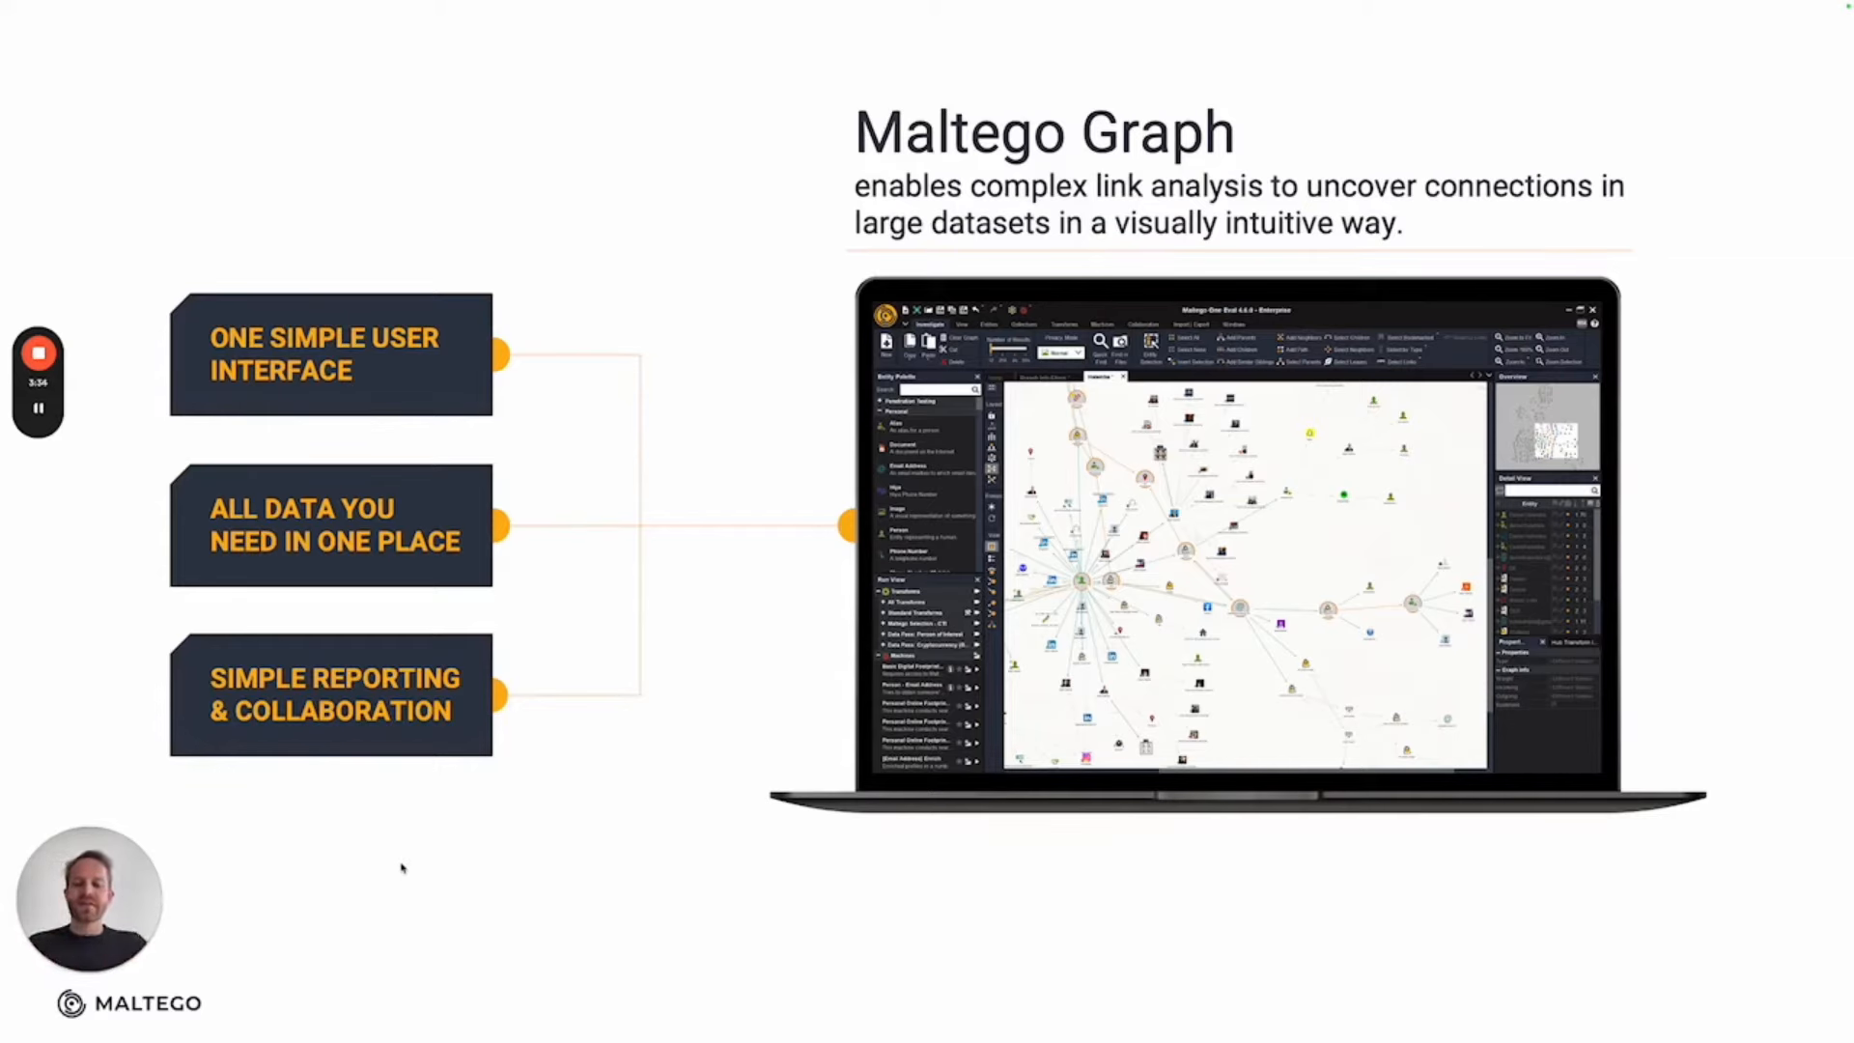
# Leave the slideshow for Maltego and run the Annotate Domain [VirusTotal Public API] transform on the bslalawllp.com domain entity
pyautogui.press('Escape')
pyautogui.click(1494, 650)
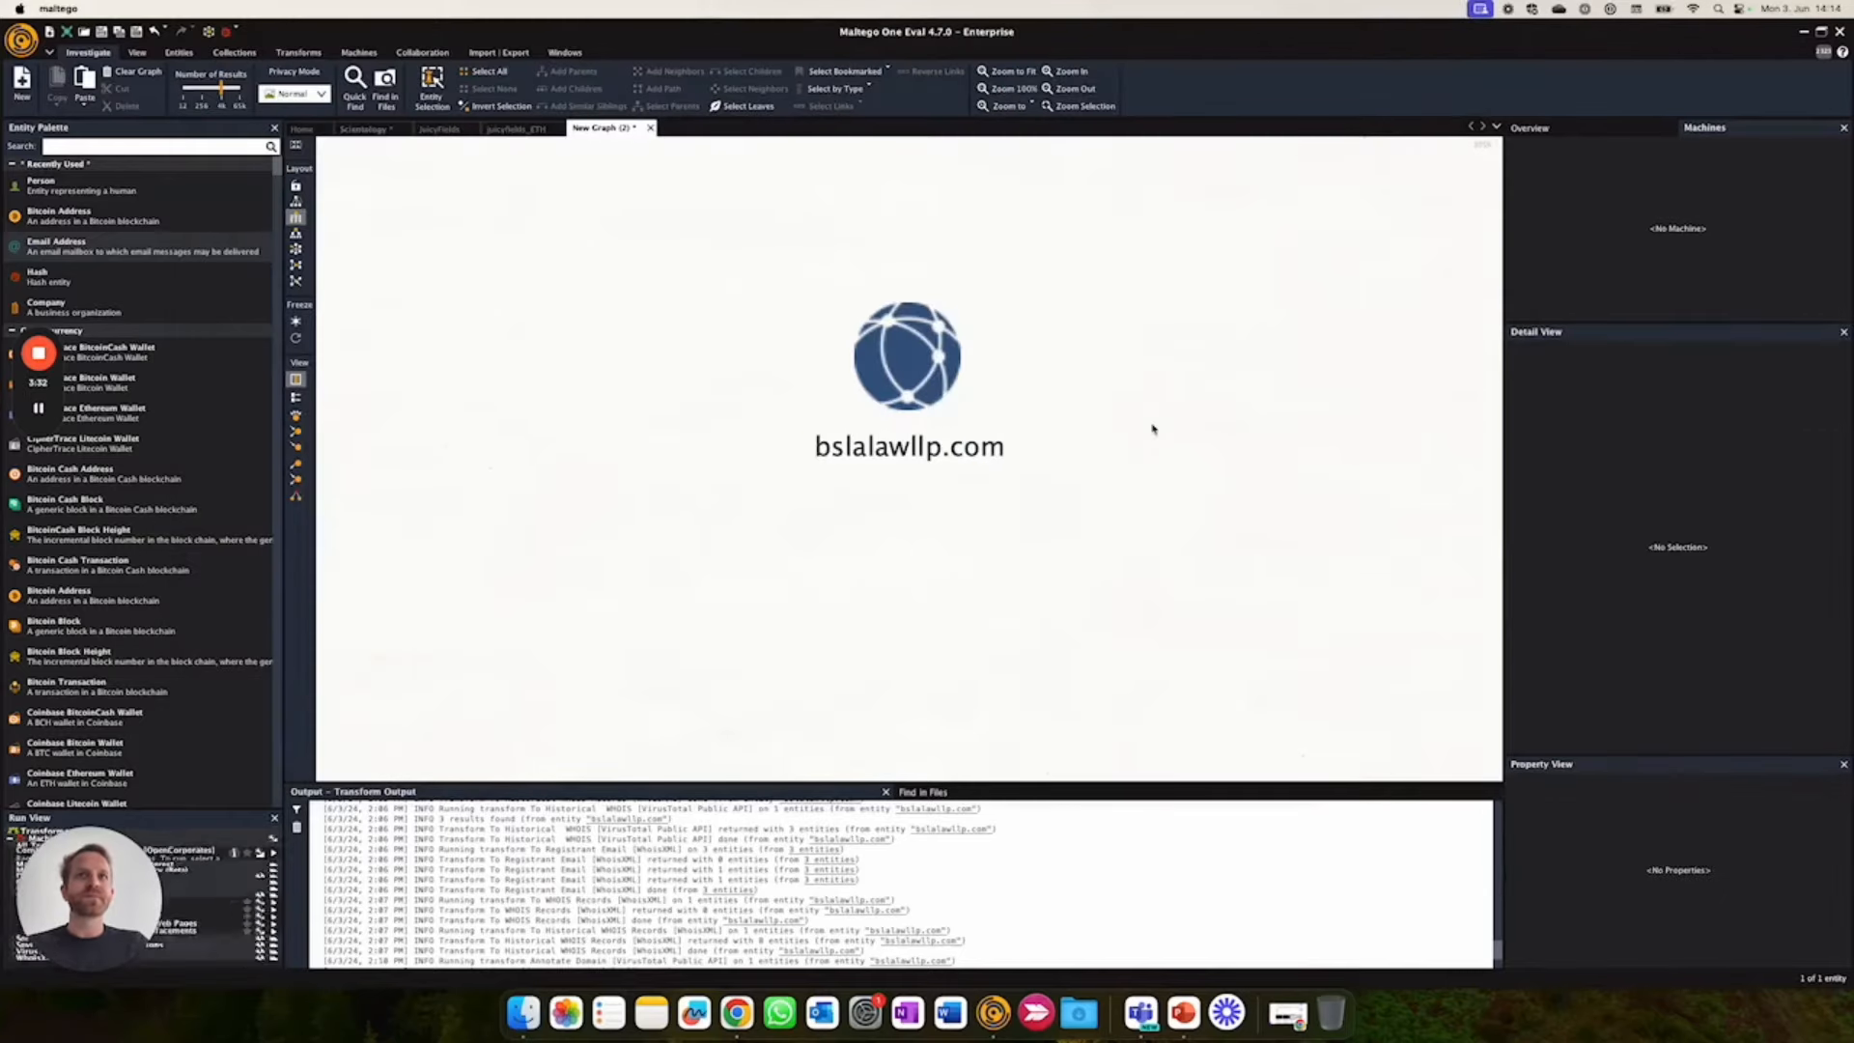
pyautogui.click(900, 341)
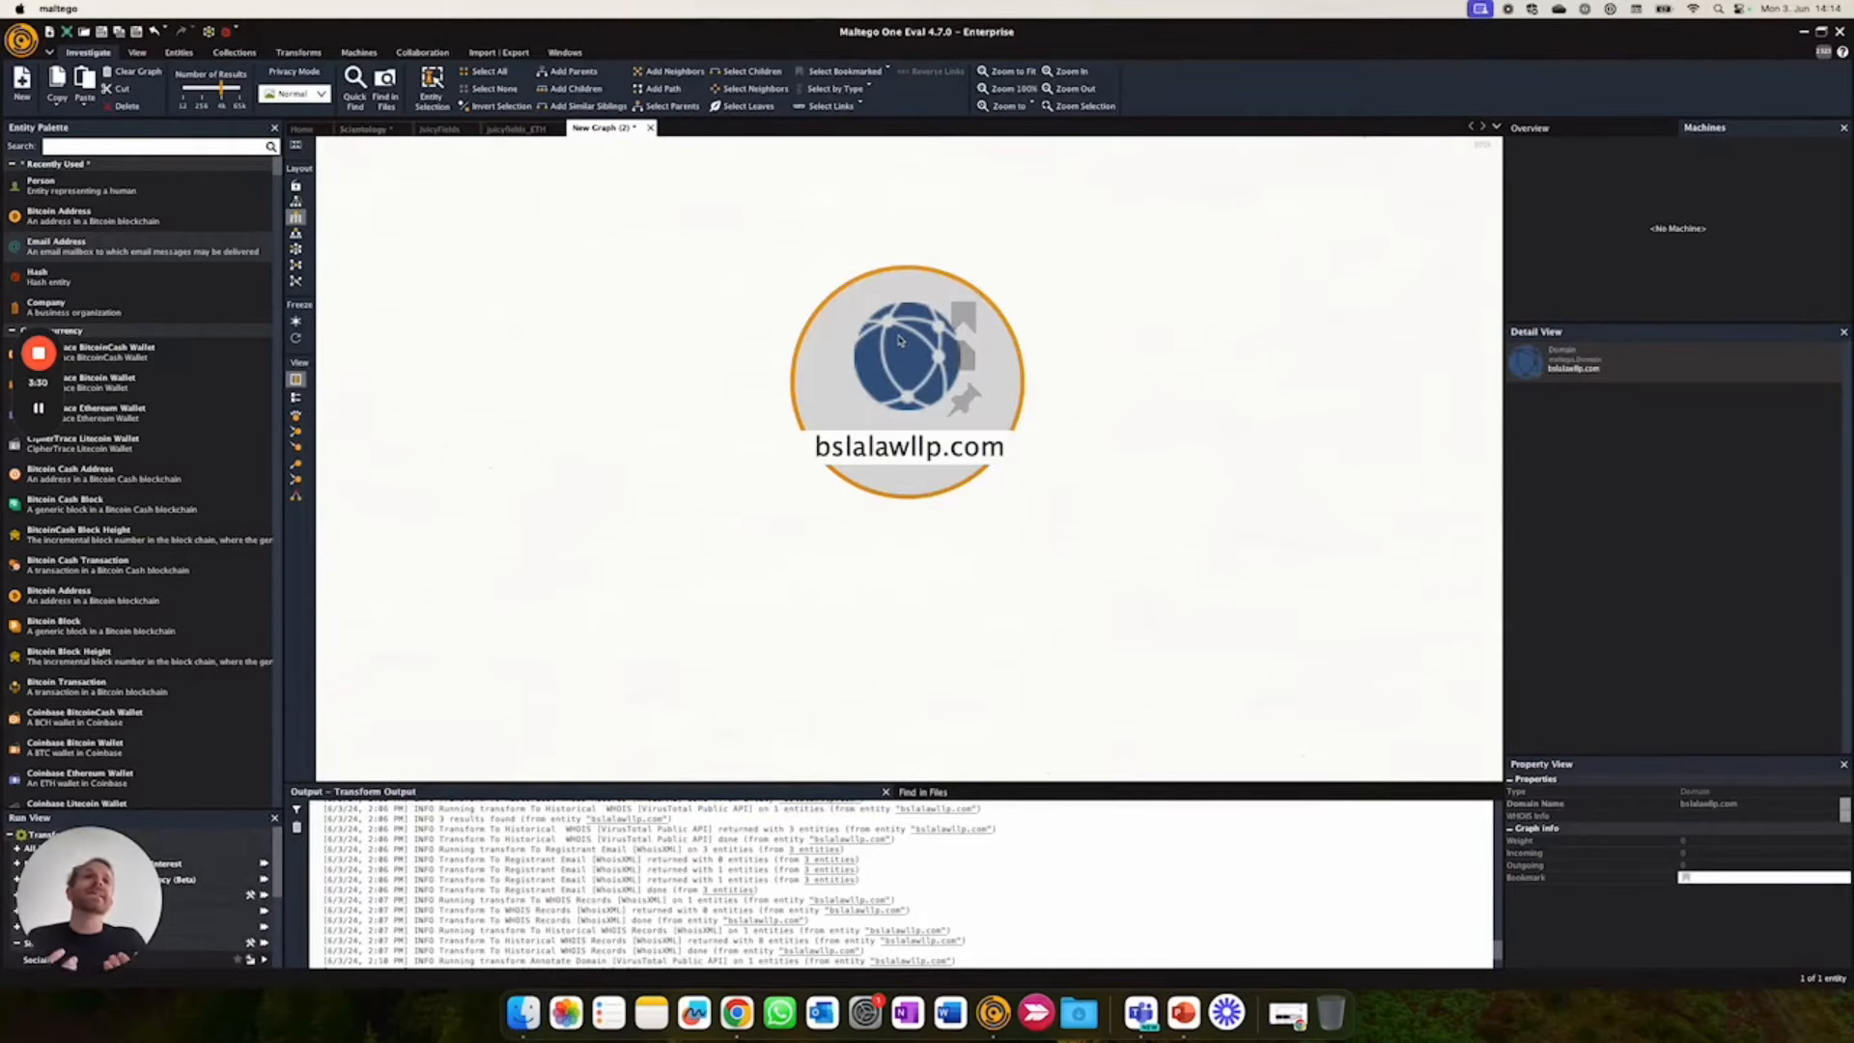
pyautogui.rightClick(899, 339)
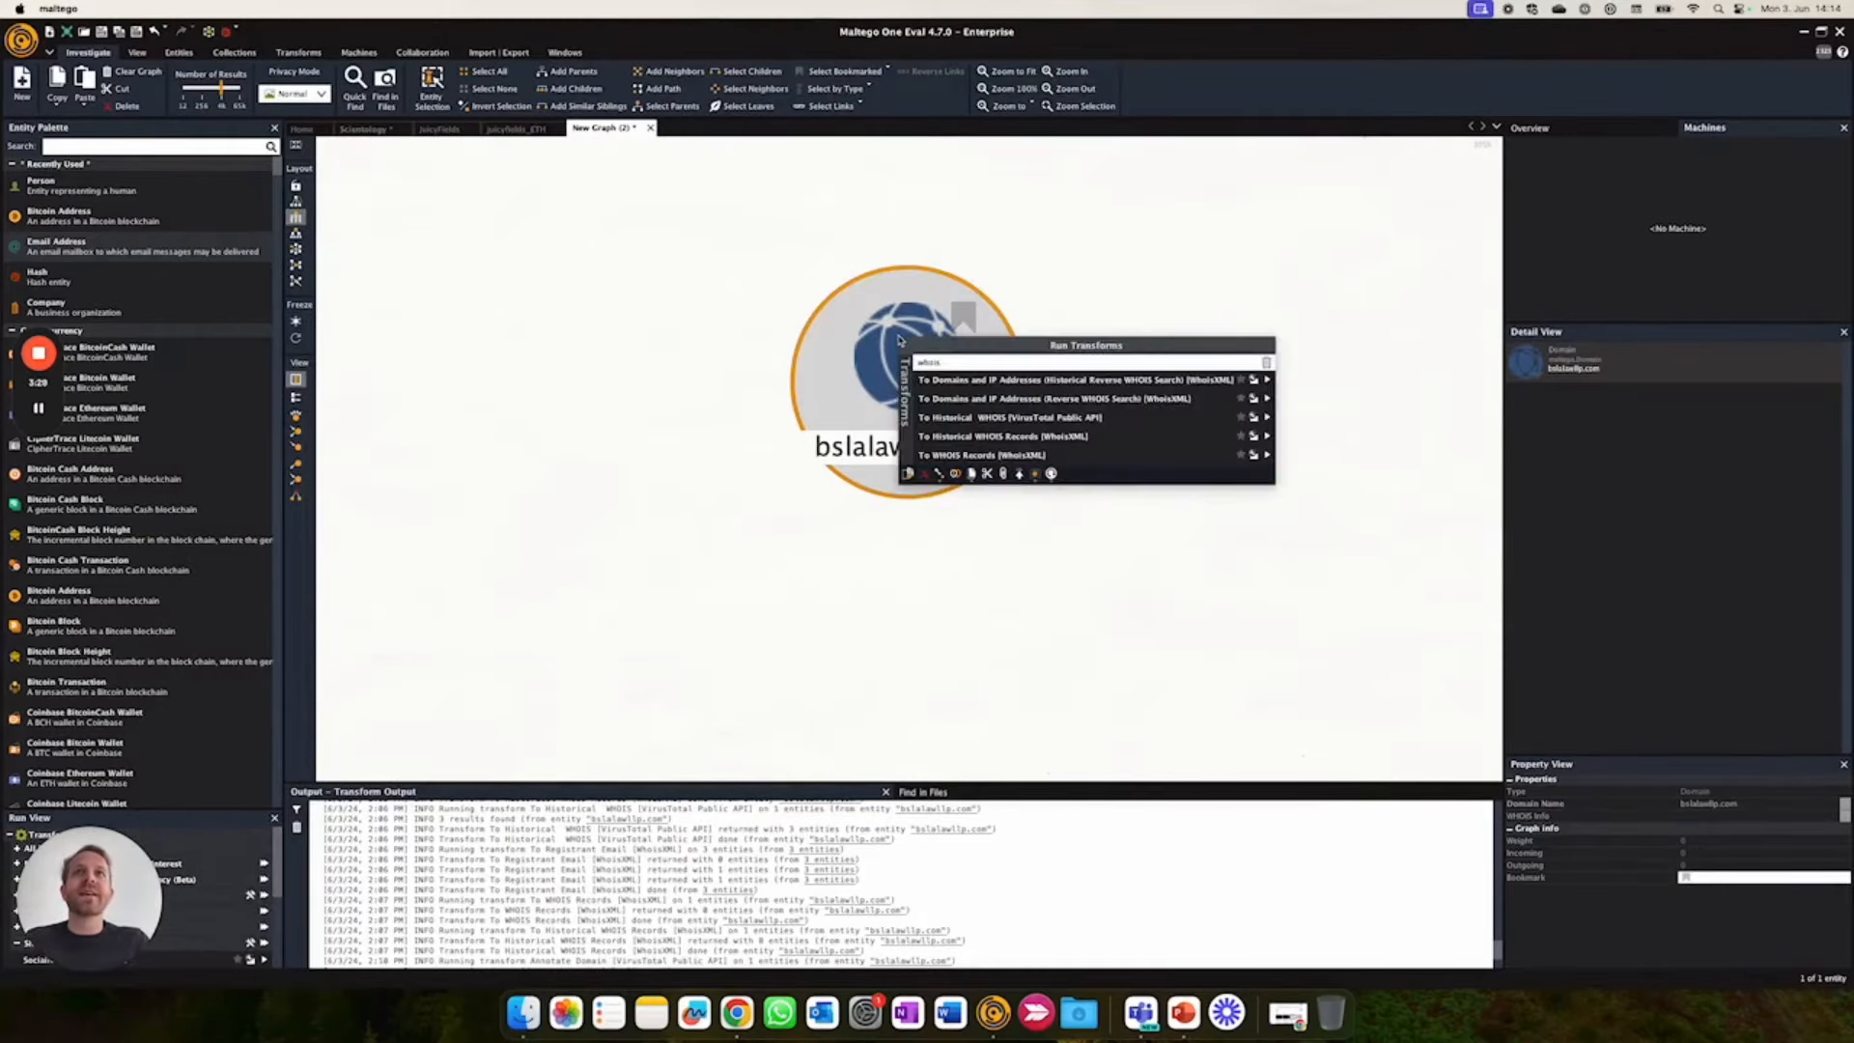
pyautogui.click(944, 358)
pyautogui.write('virus')
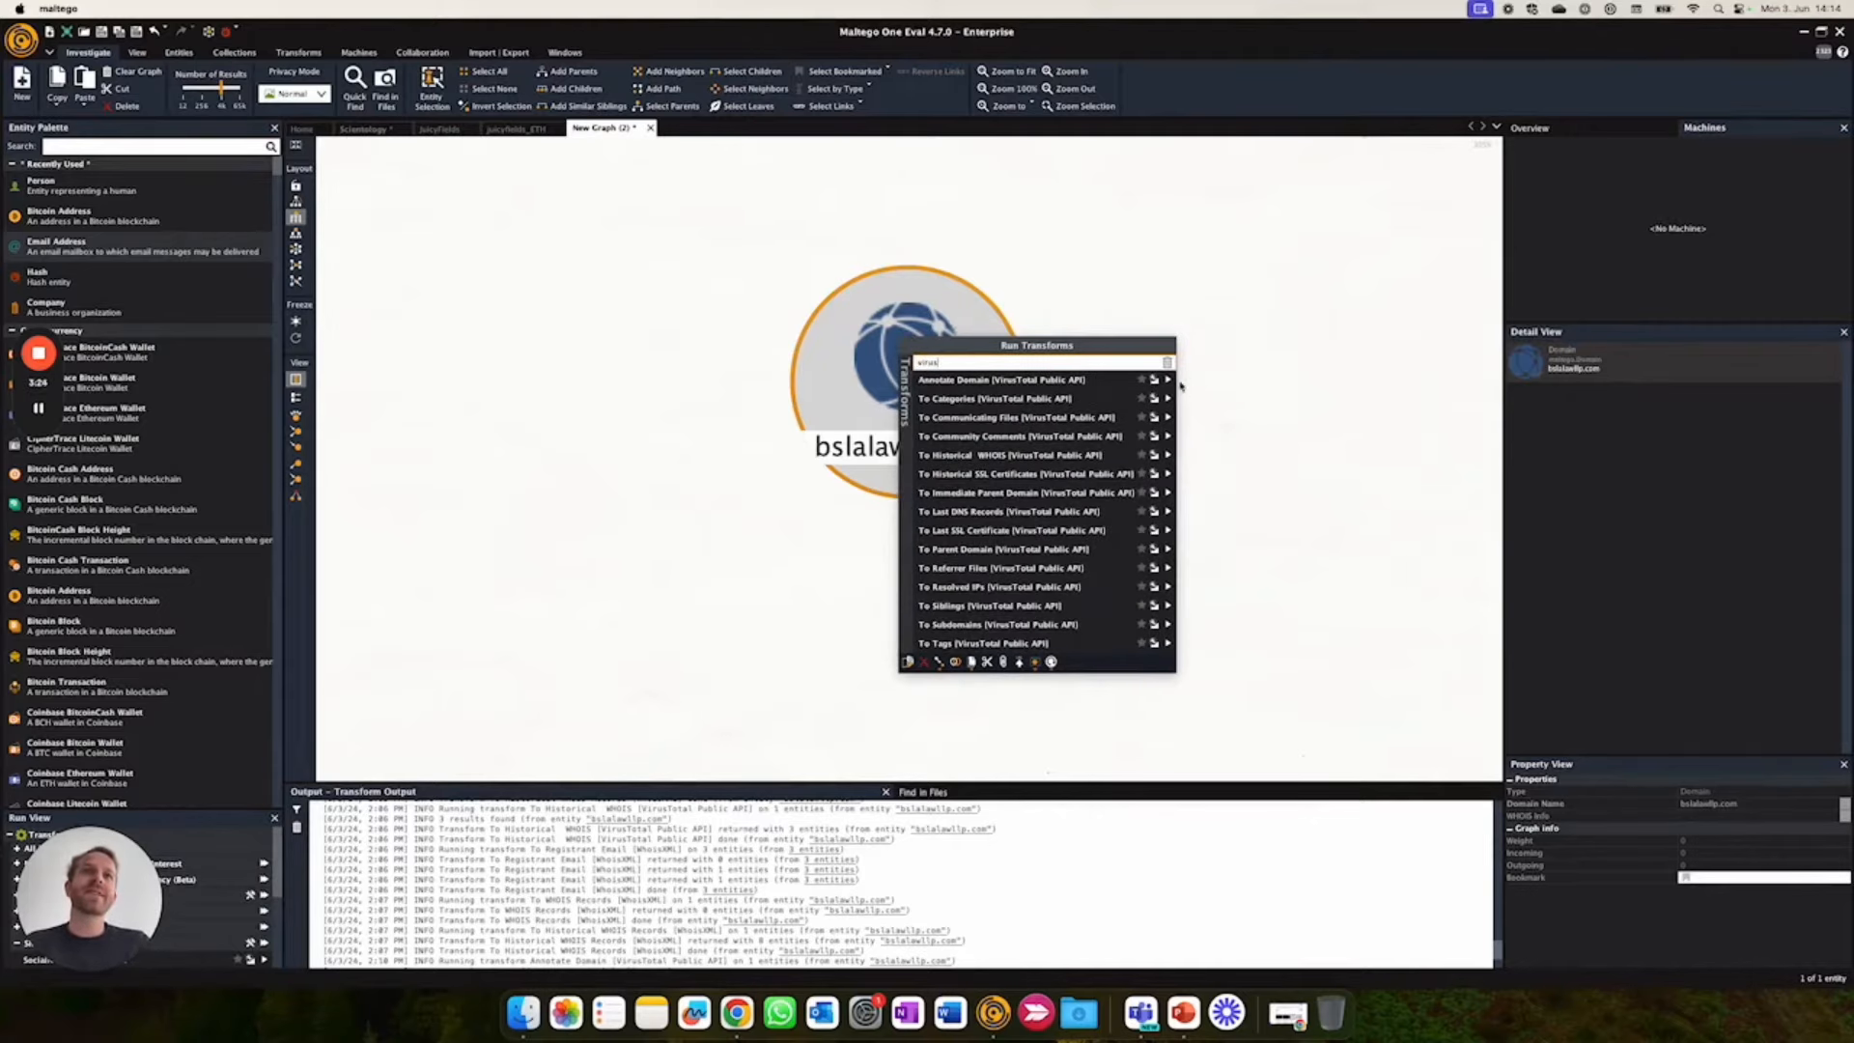
pyautogui.click(1168, 379)
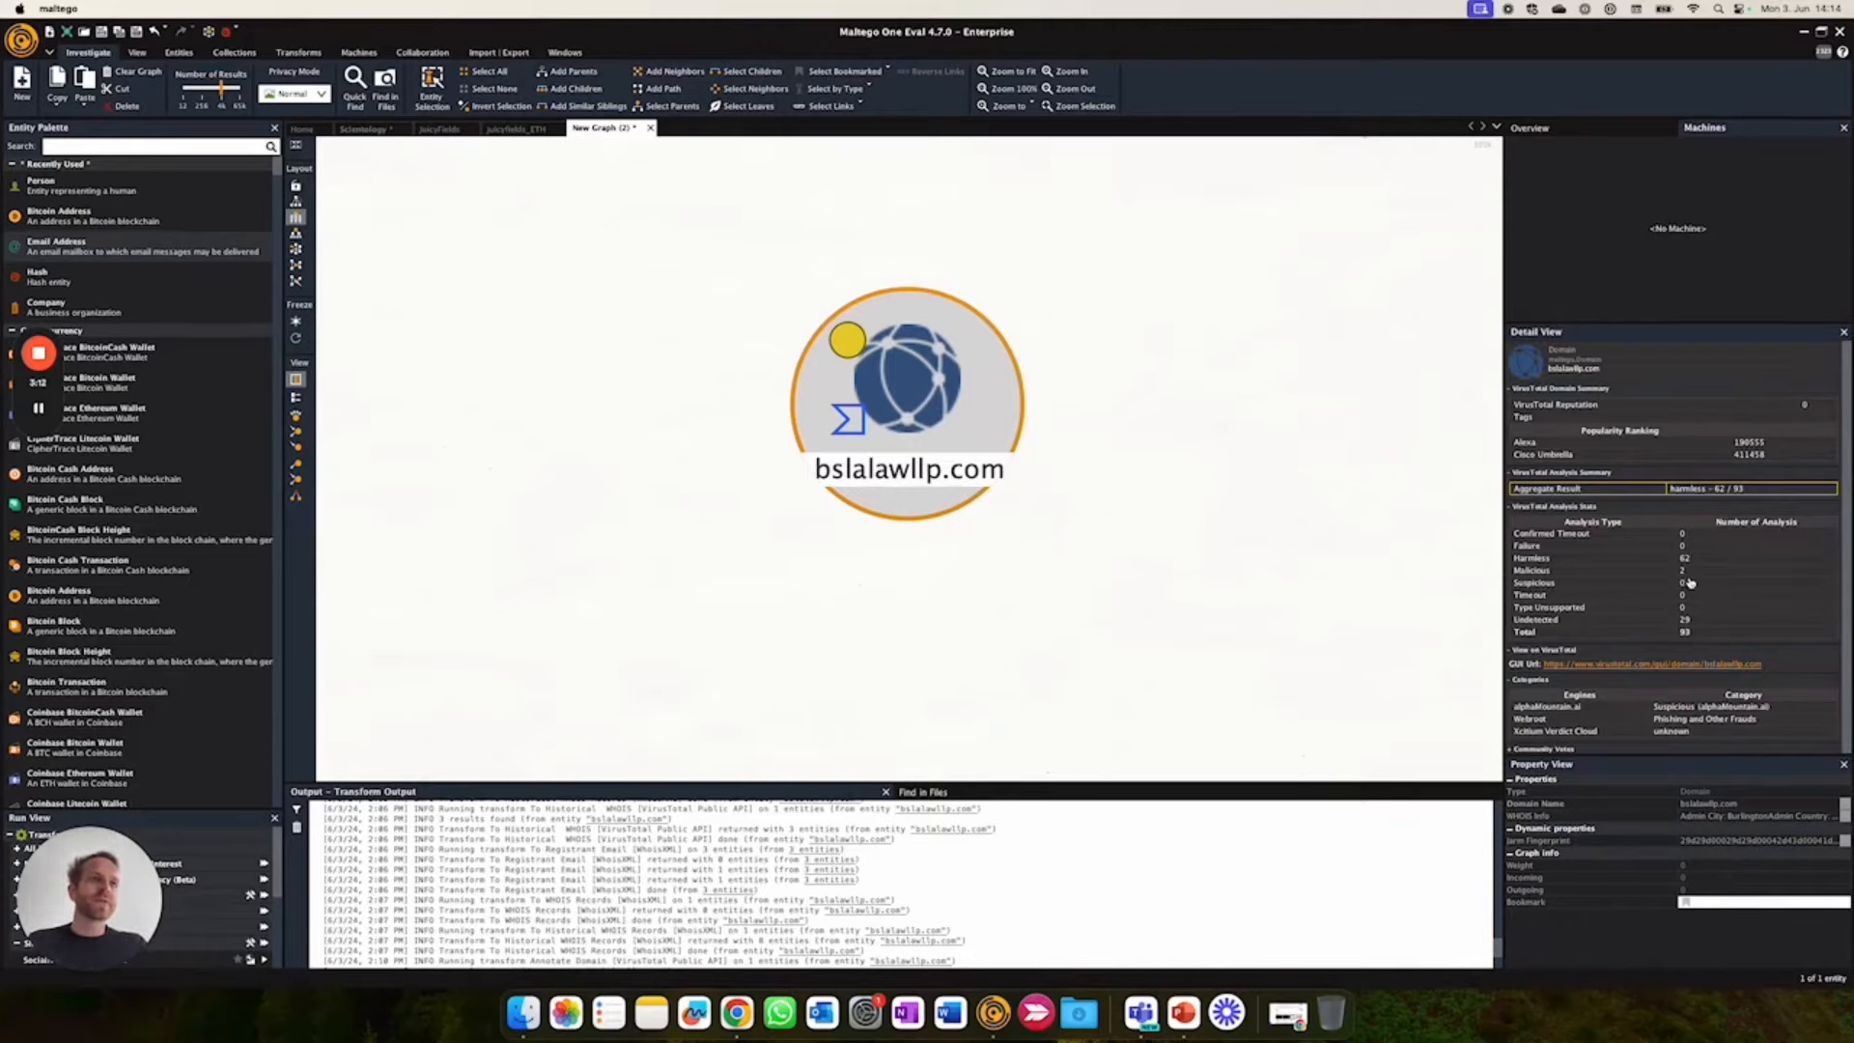
# Filter the domain's transforms by "whois" and run To Historical WHOIS Records [WhoisXML] on bslalawllp.com
pyautogui.rightClick(924, 397)
pyautogui.write('whois')
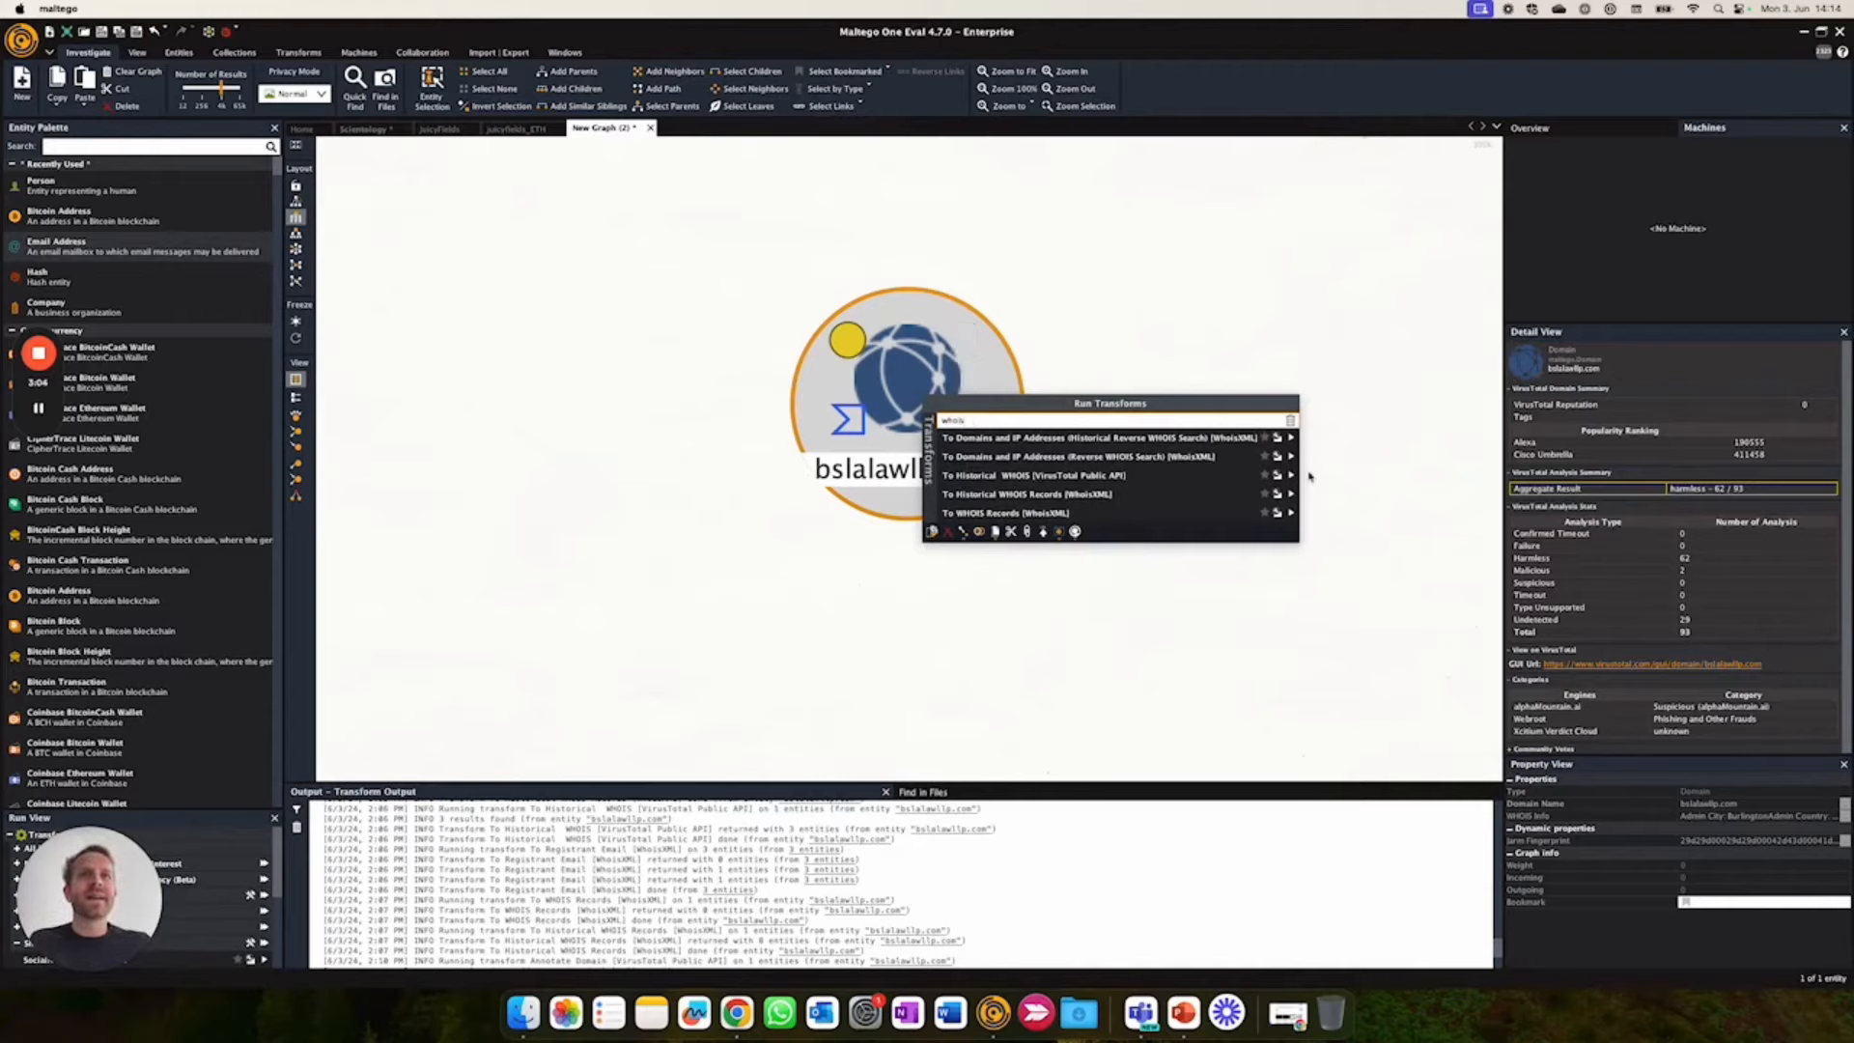
pyautogui.click(1291, 495)
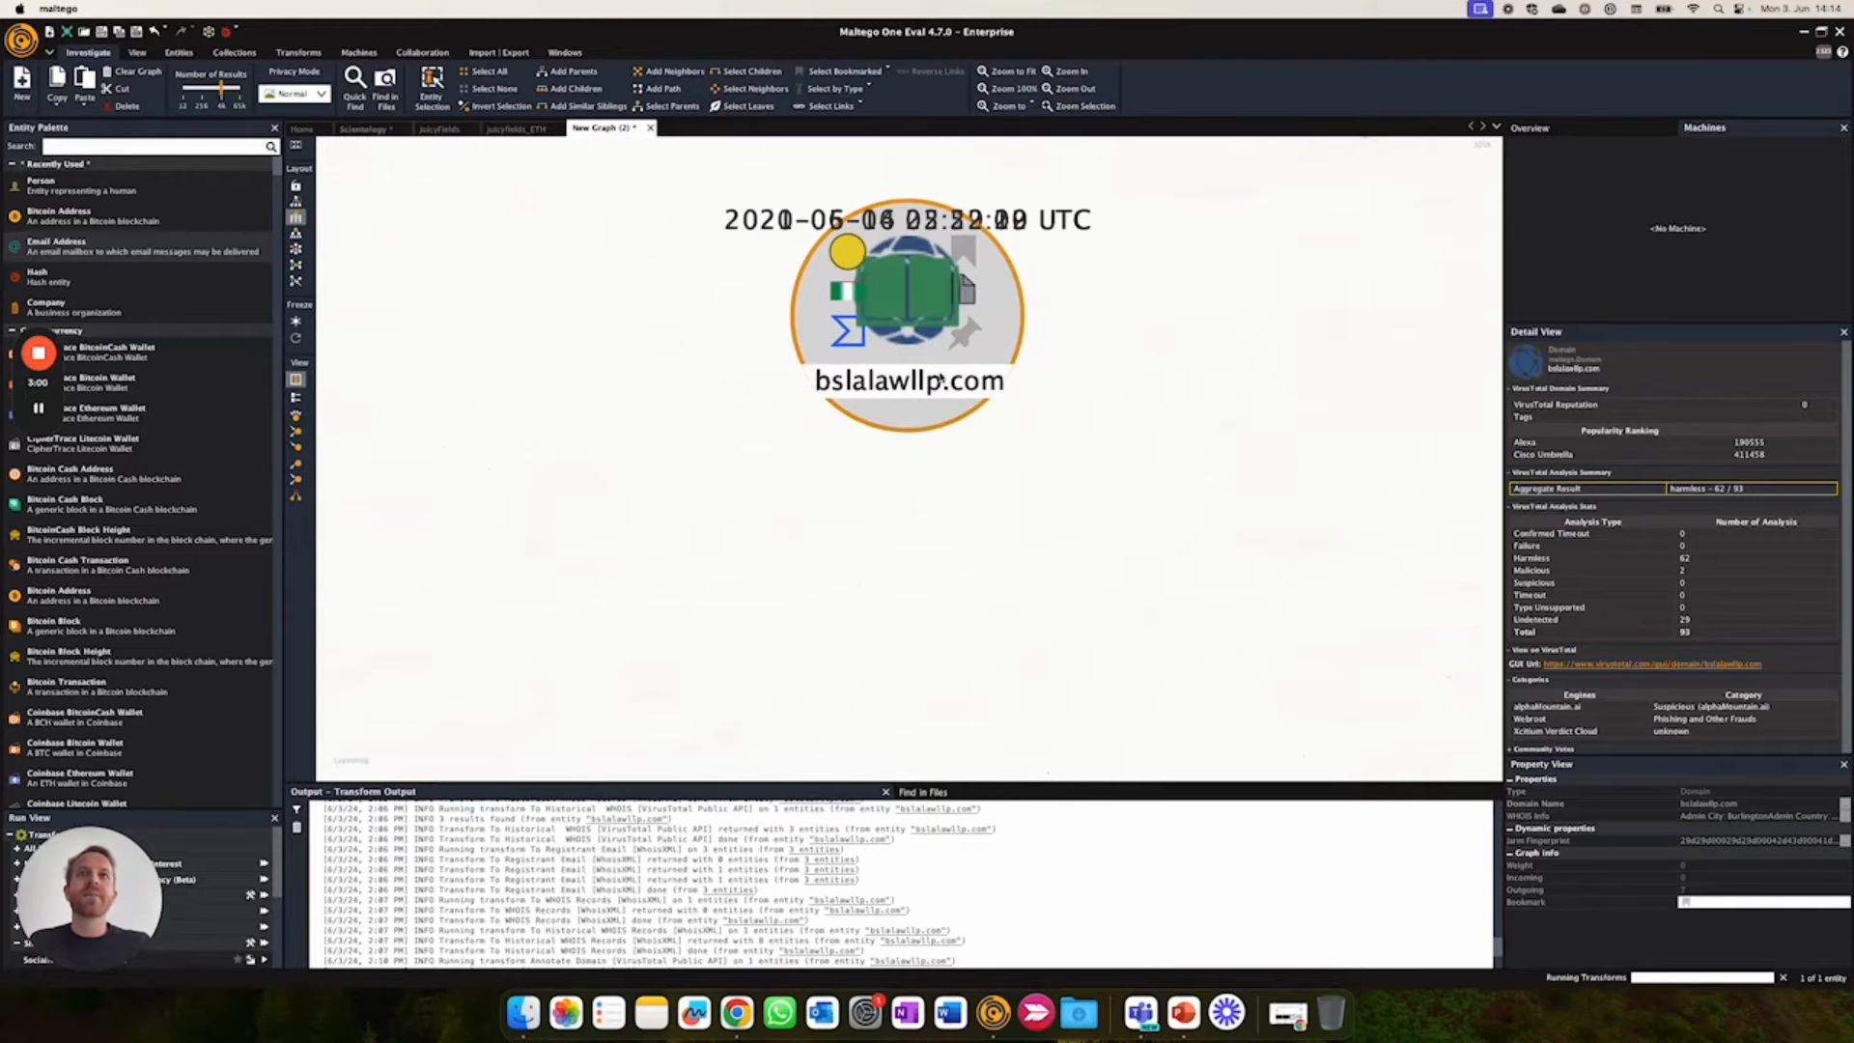
# Move the two 2021-06-06 WHOIS records away from the others and run To Registrant Email [WhoisXML] on both
pyautogui.scroll(-5, 1090, 422)
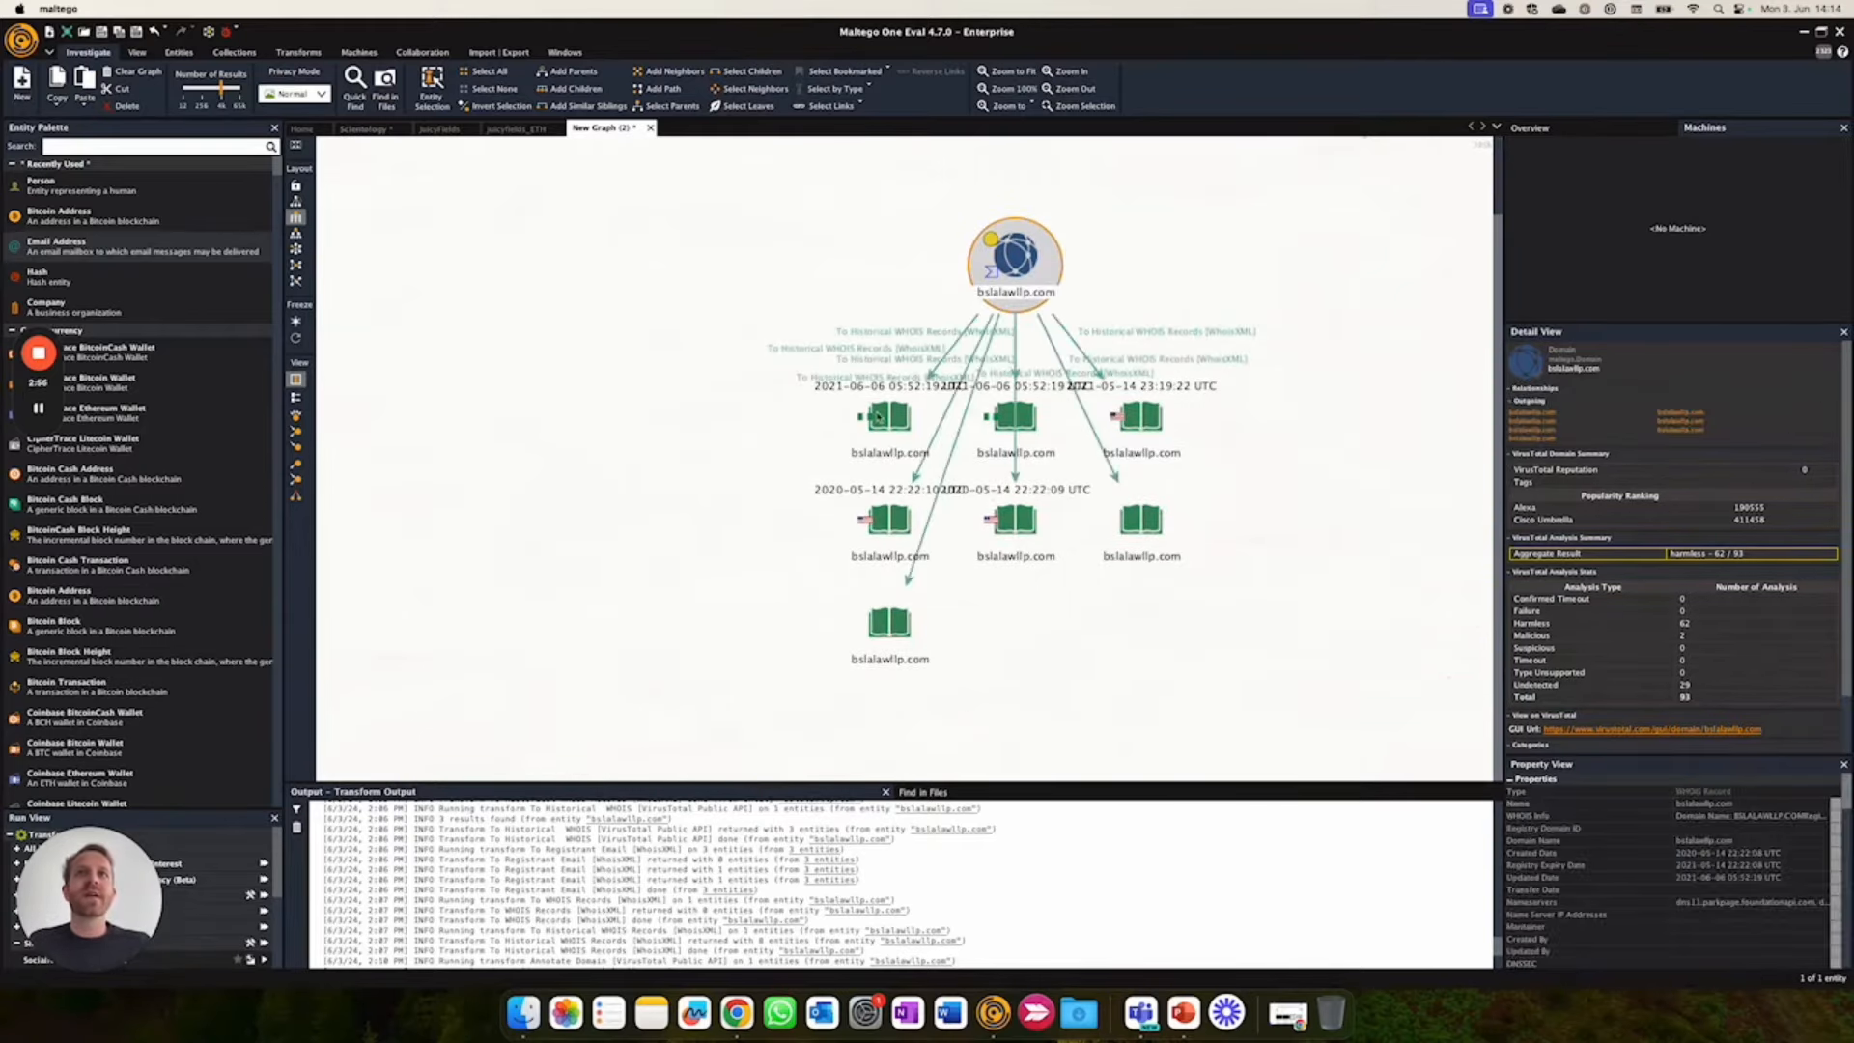
pyautogui.moveTo(1069, 482); pyautogui.dragTo(650, 439)
pyautogui.rightClick(780, 441)
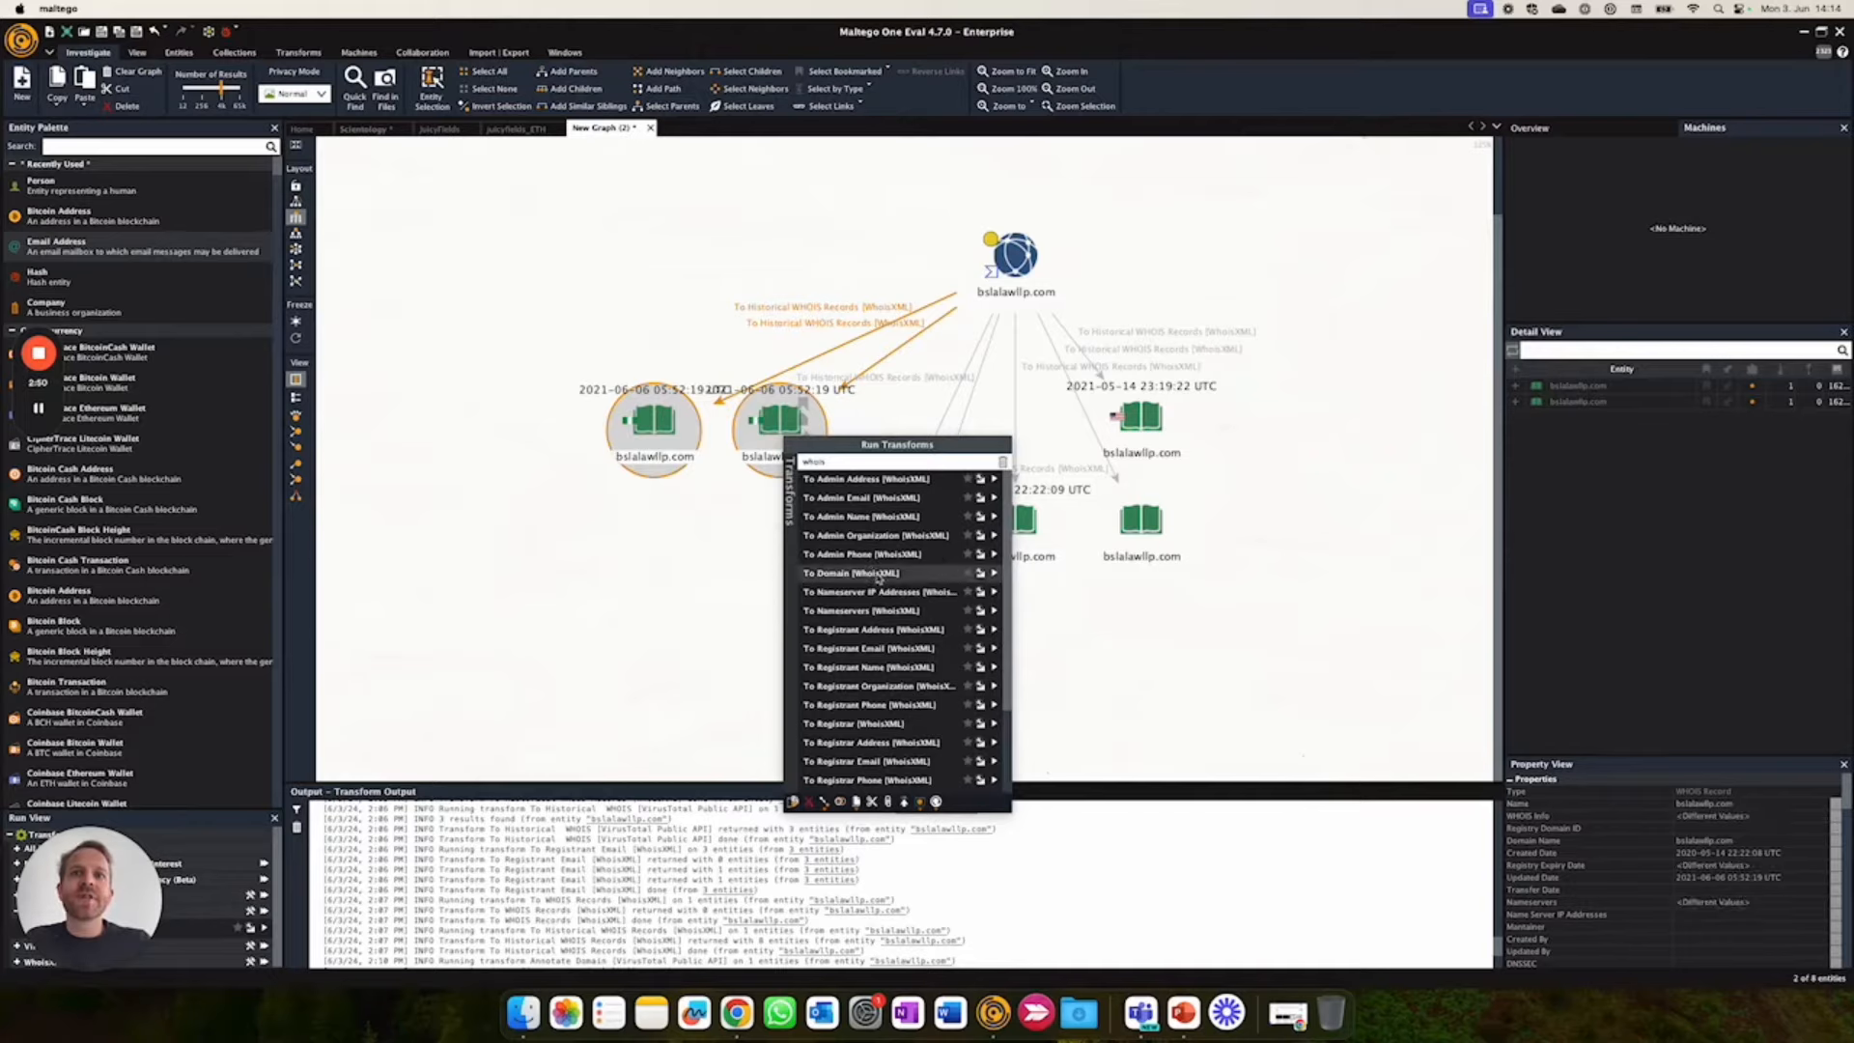
pyautogui.click(993, 648)
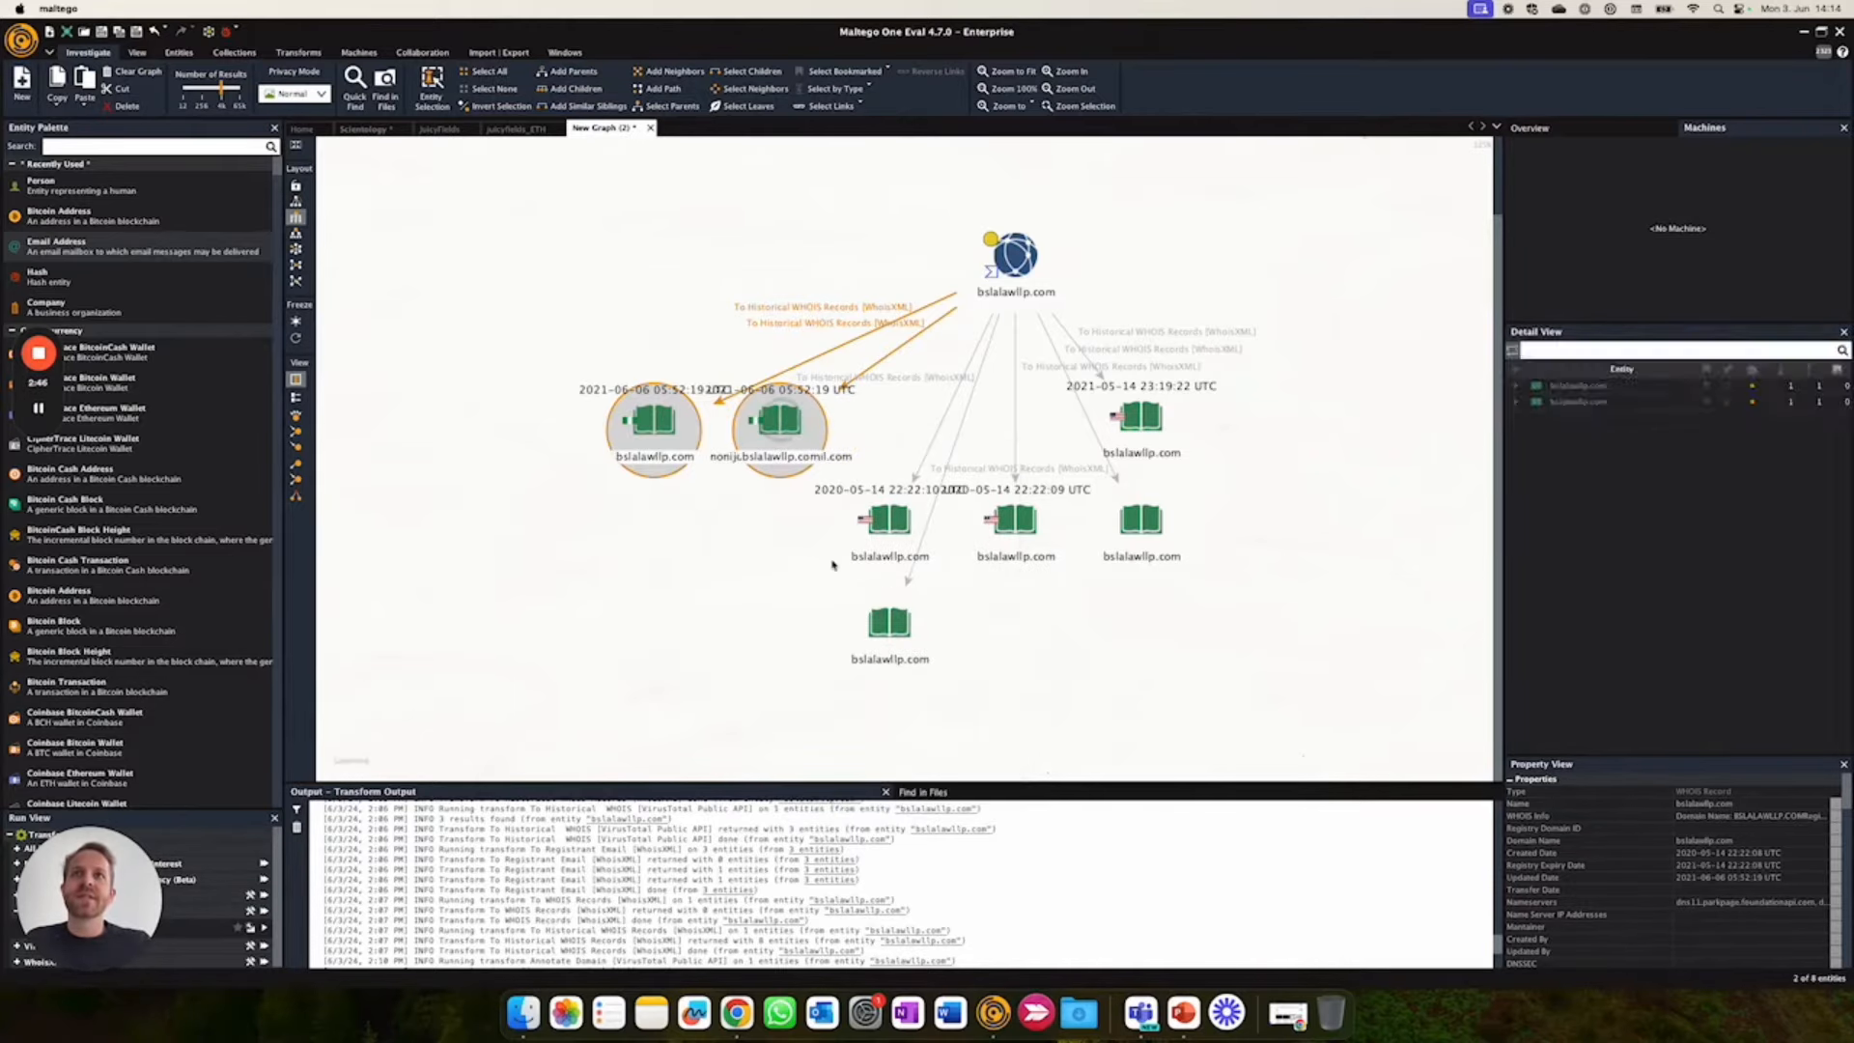
# Run To Domains and IP Addresses (Historical Reverse WHOIS Search) [WhoisXML] on the registrant email address entity
pyautogui.click(771, 546)
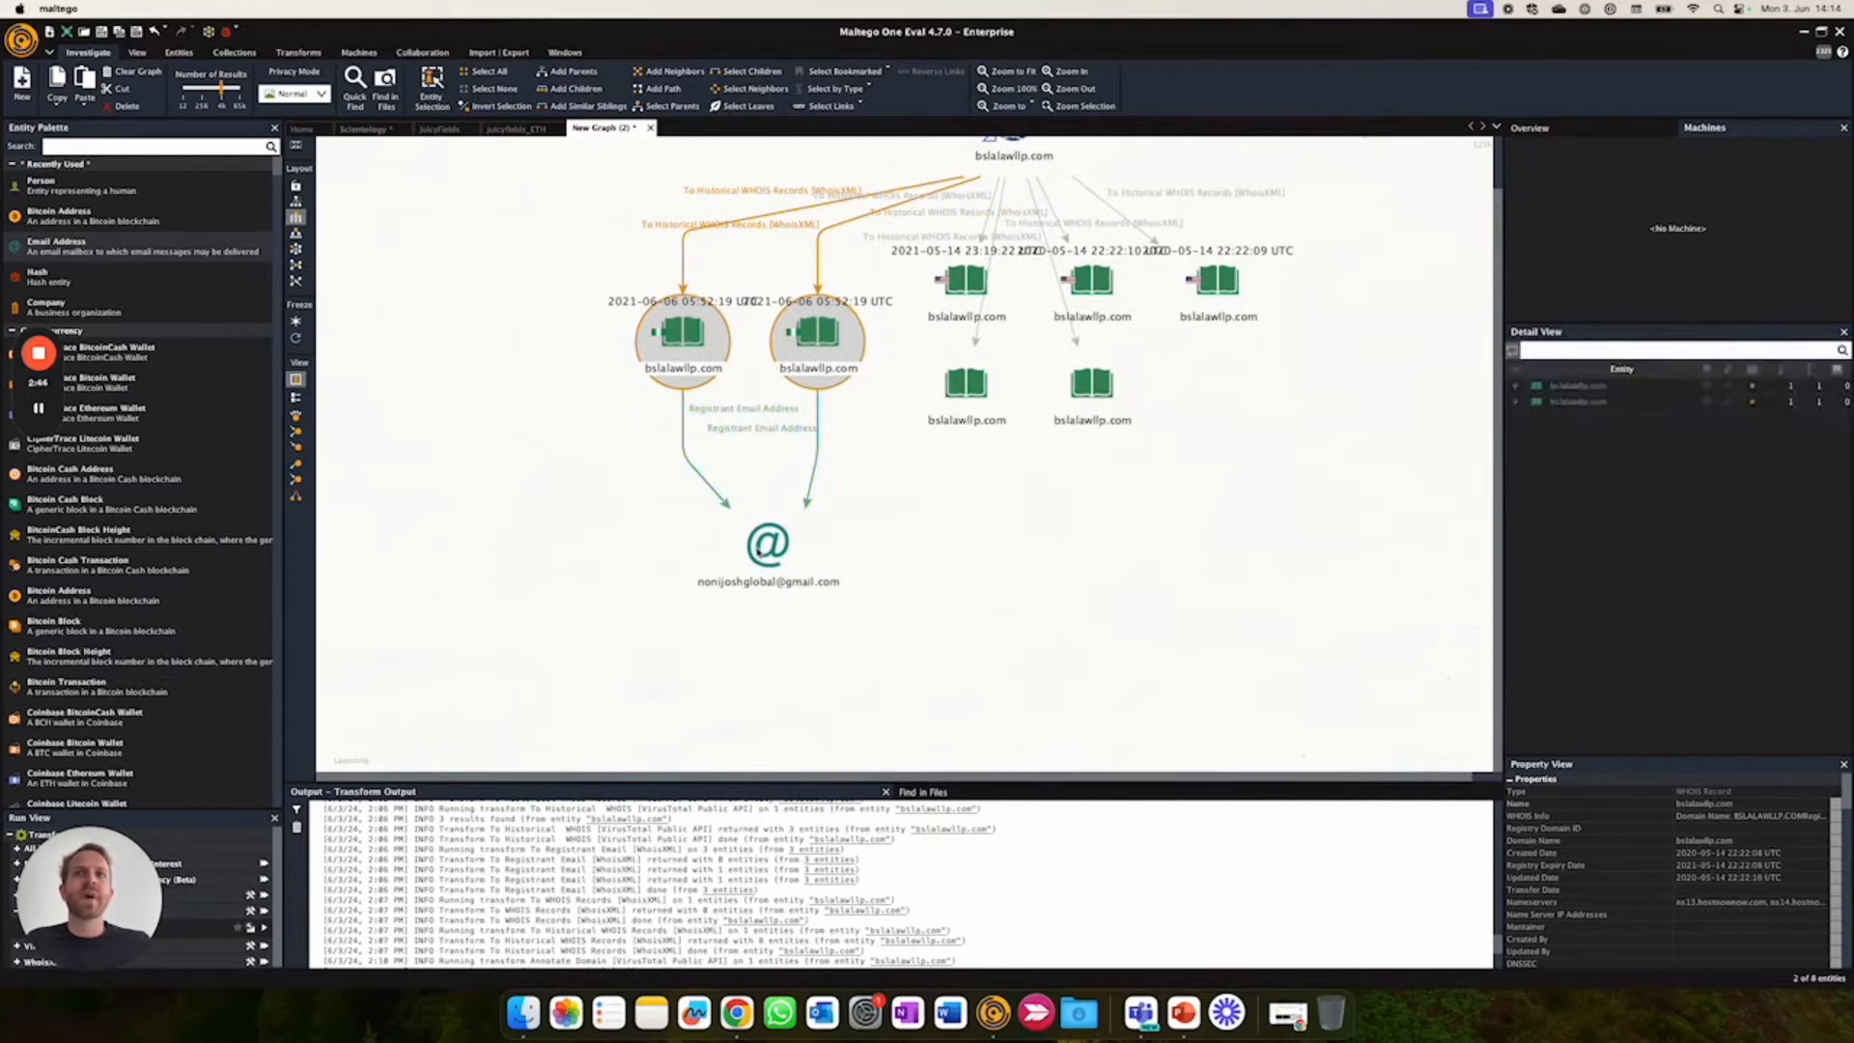
pyautogui.rightClick(758, 550)
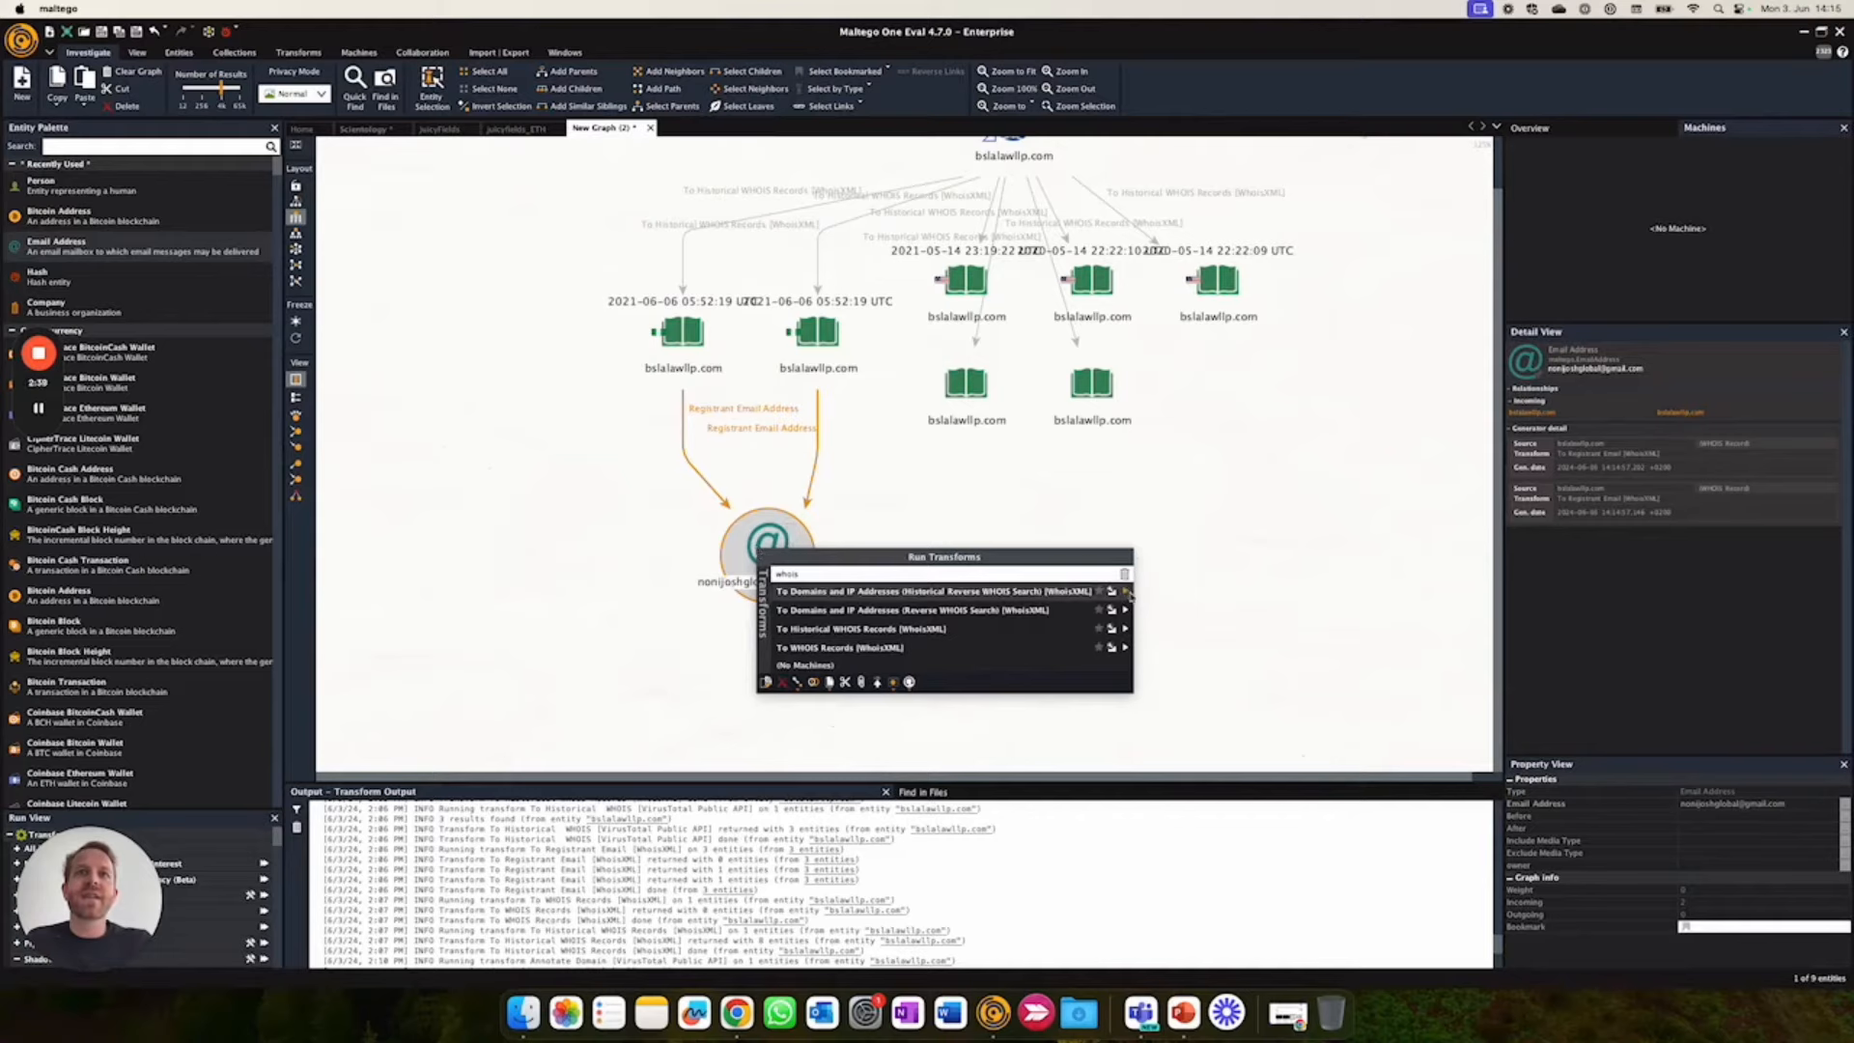
pyautogui.click(1125, 592)
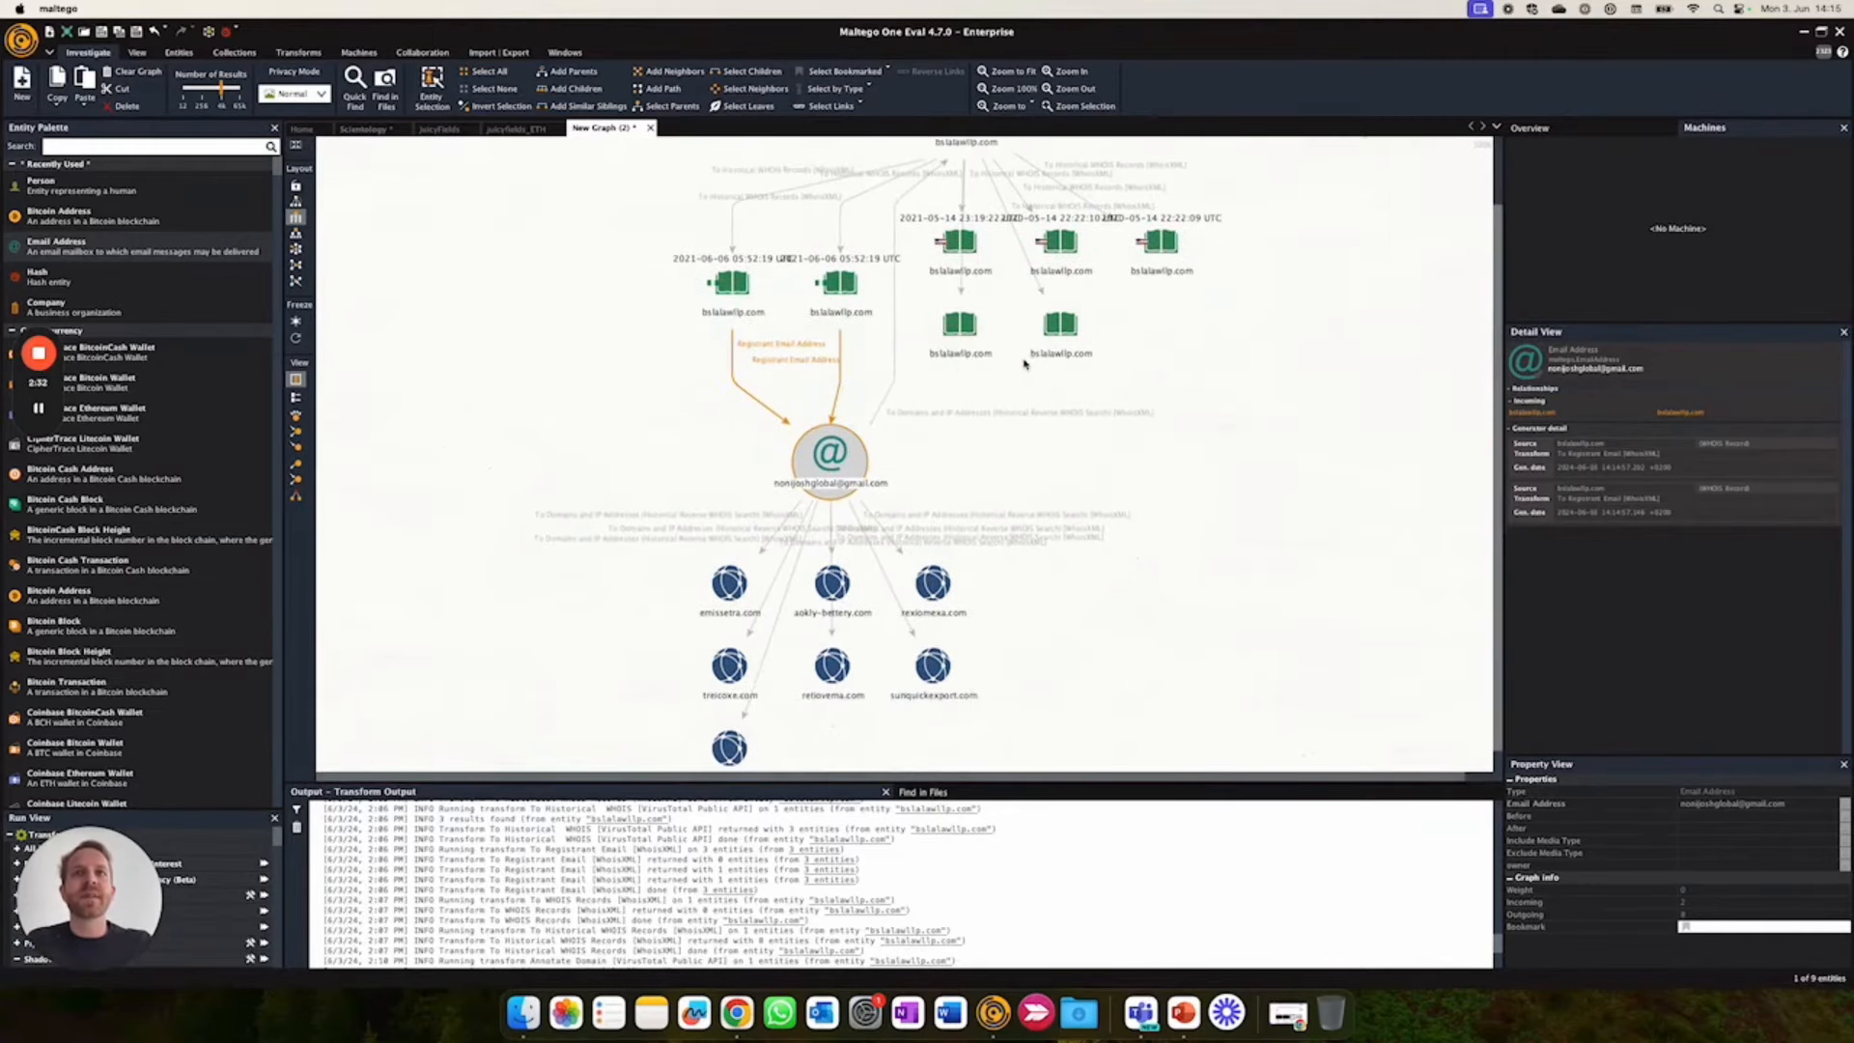
# Select all the domains found from the registrant email, run To Historical WHOIS Records [WhoisXML] on them and view the whole graph
pyautogui.moveTo(1038, 716); pyautogui.dragTo(727, 498)
pyautogui.rightClick(733, 522)
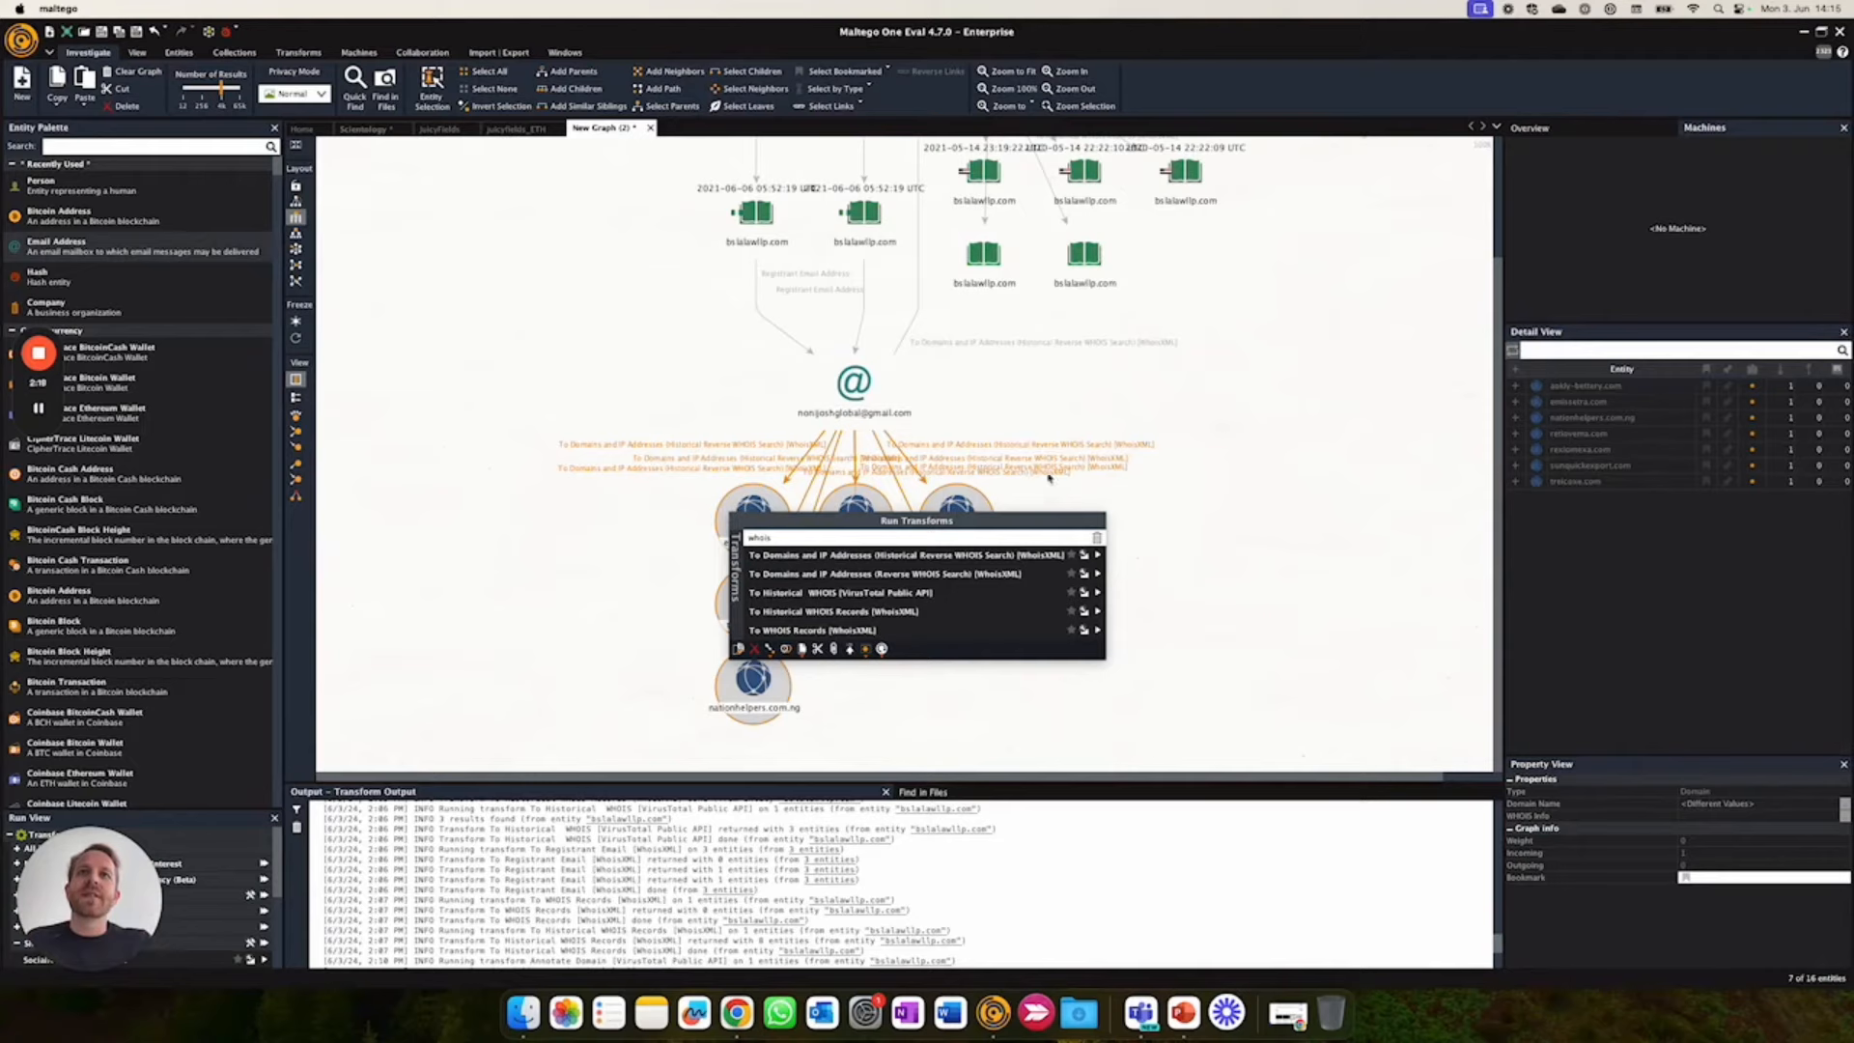
pyautogui.click(1098, 614)
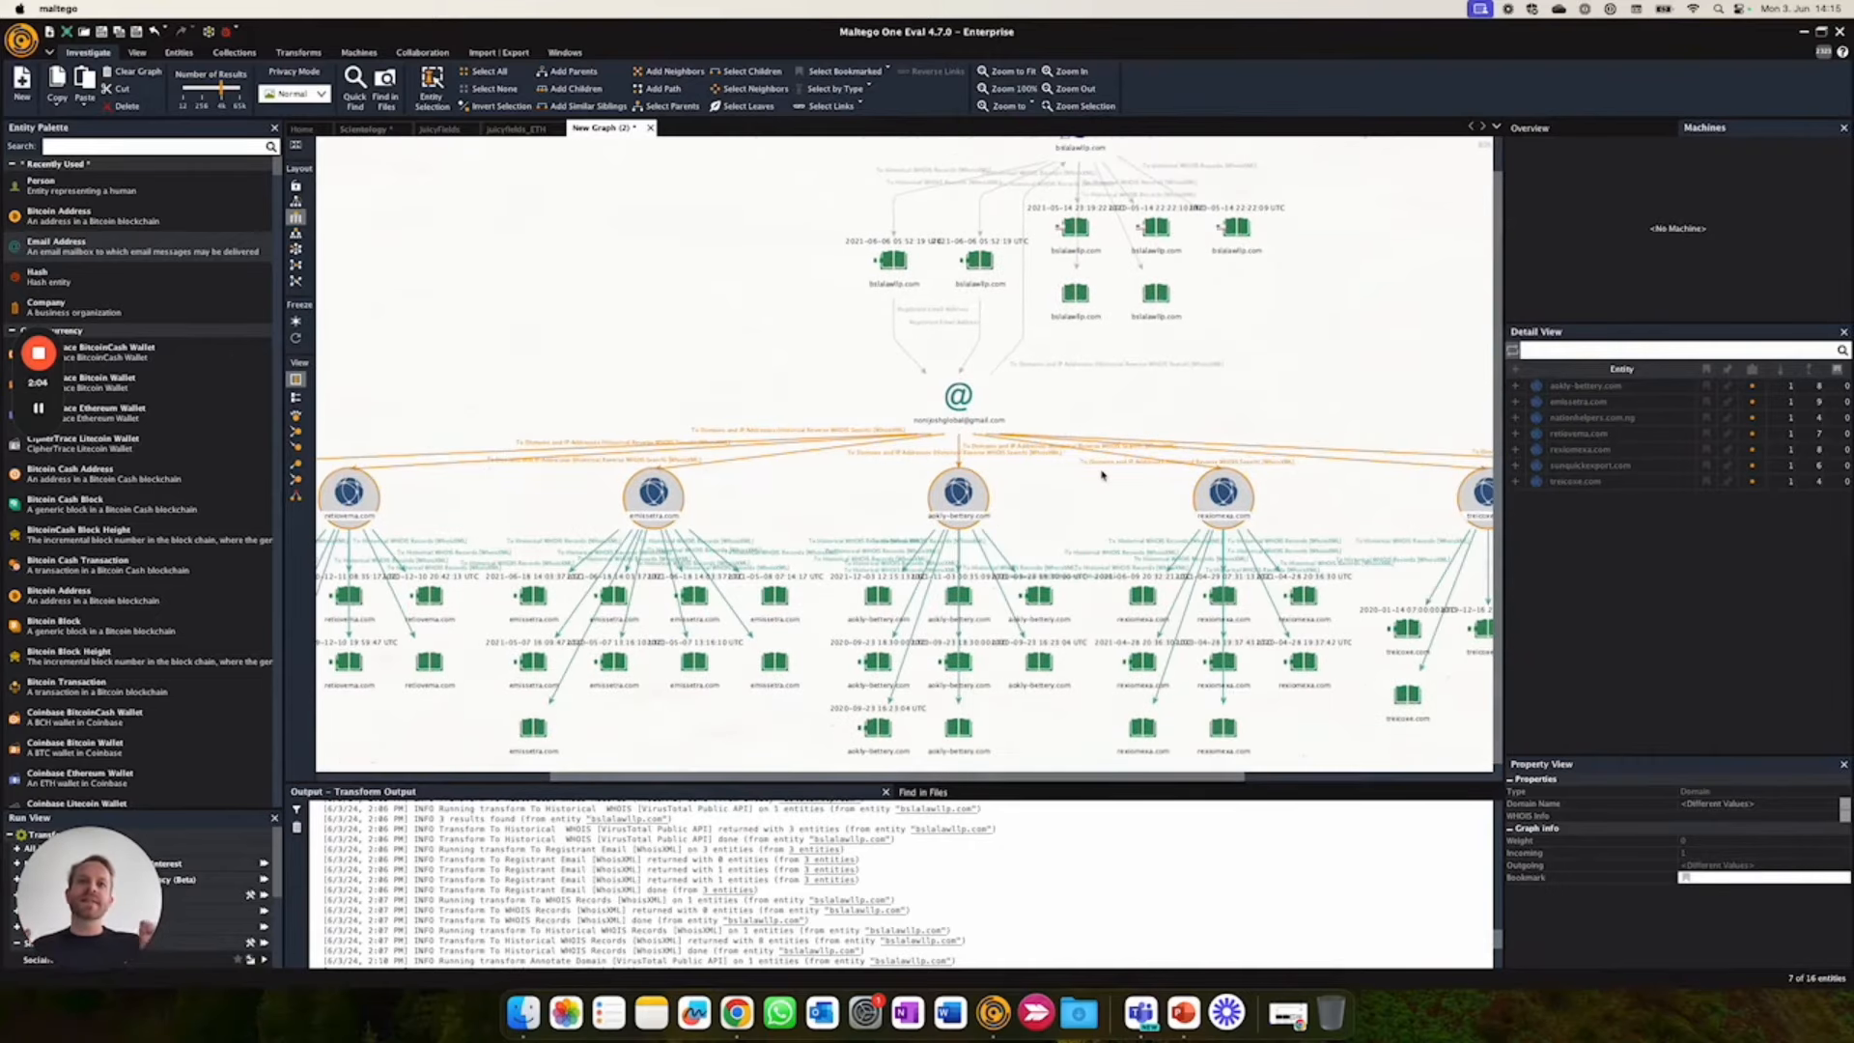
pyautogui.scroll(-3, 1102, 474)
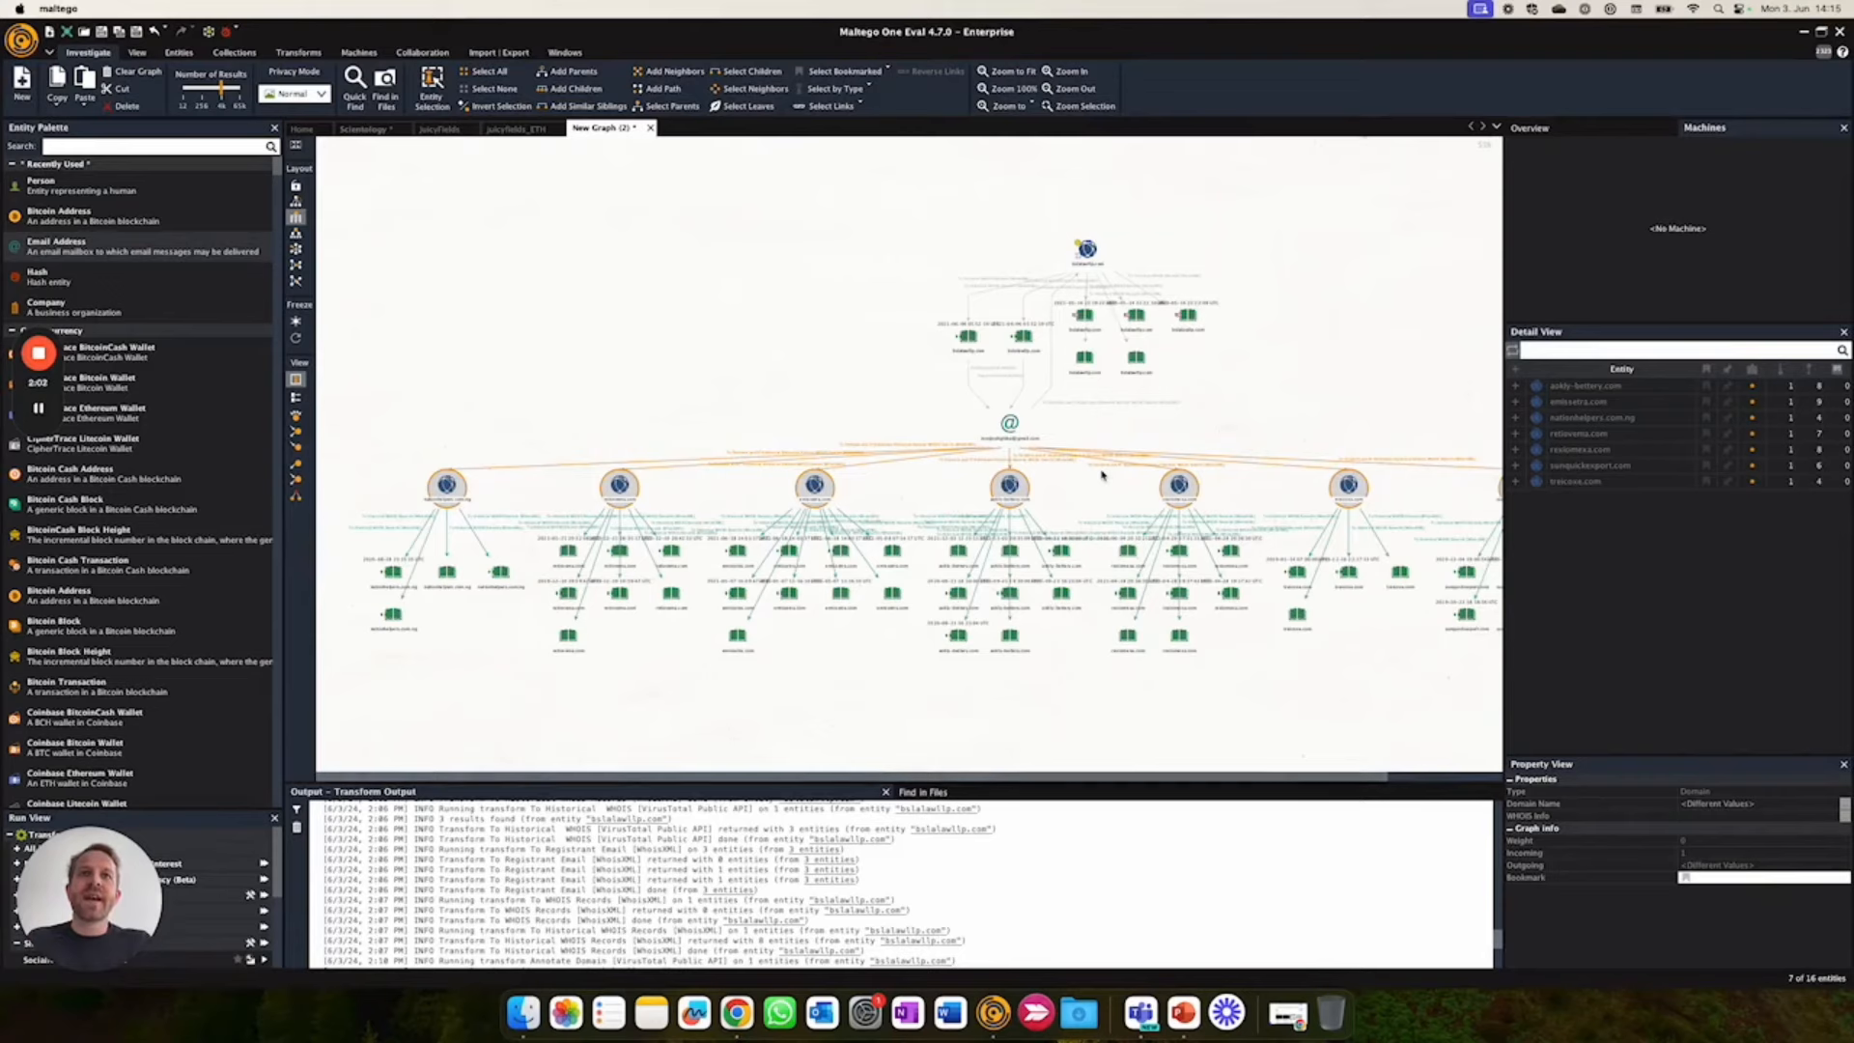
pyautogui.scroll(-3, 1102, 474)
pyautogui.scroll(-2, 962, 395)
pyautogui.hscroll(3, 961, 395)
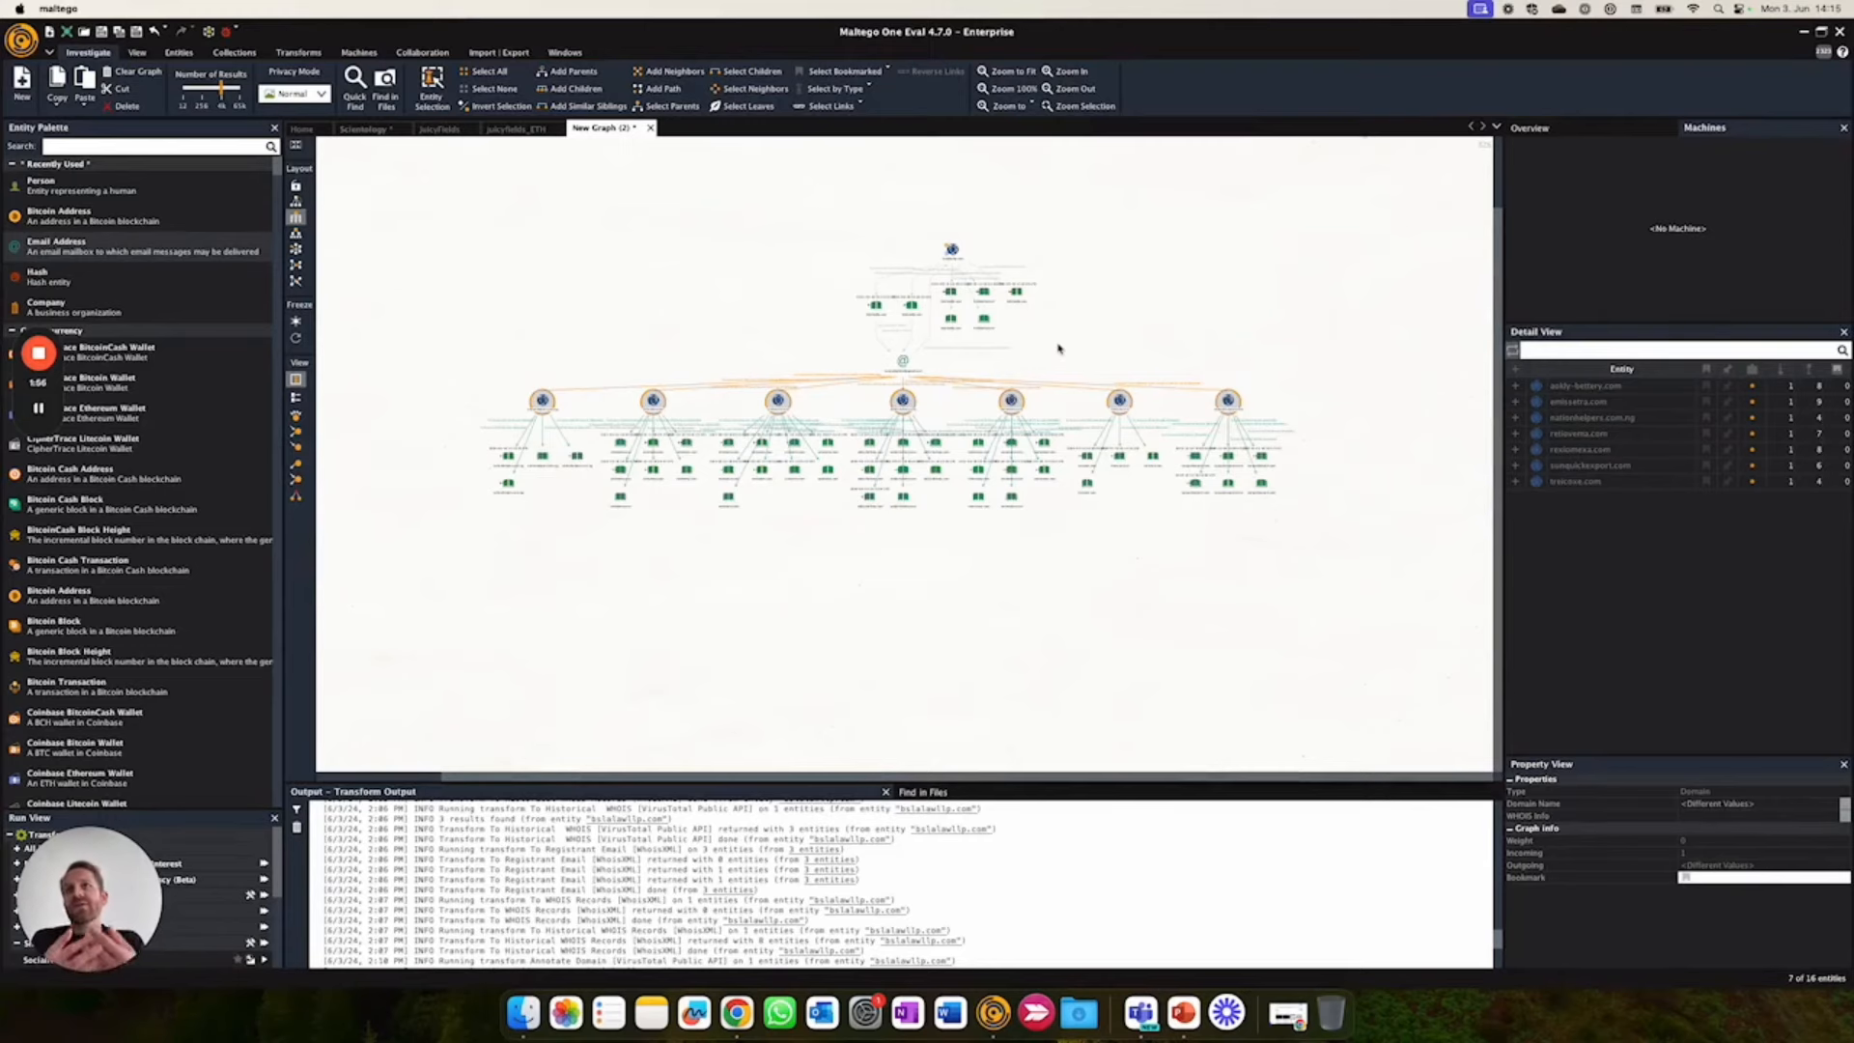
# Examine the Ethereum transactions in the juicyfields_ETH graph and the linked people and websites in the juicyfields graph
pyautogui.click(534, 129)
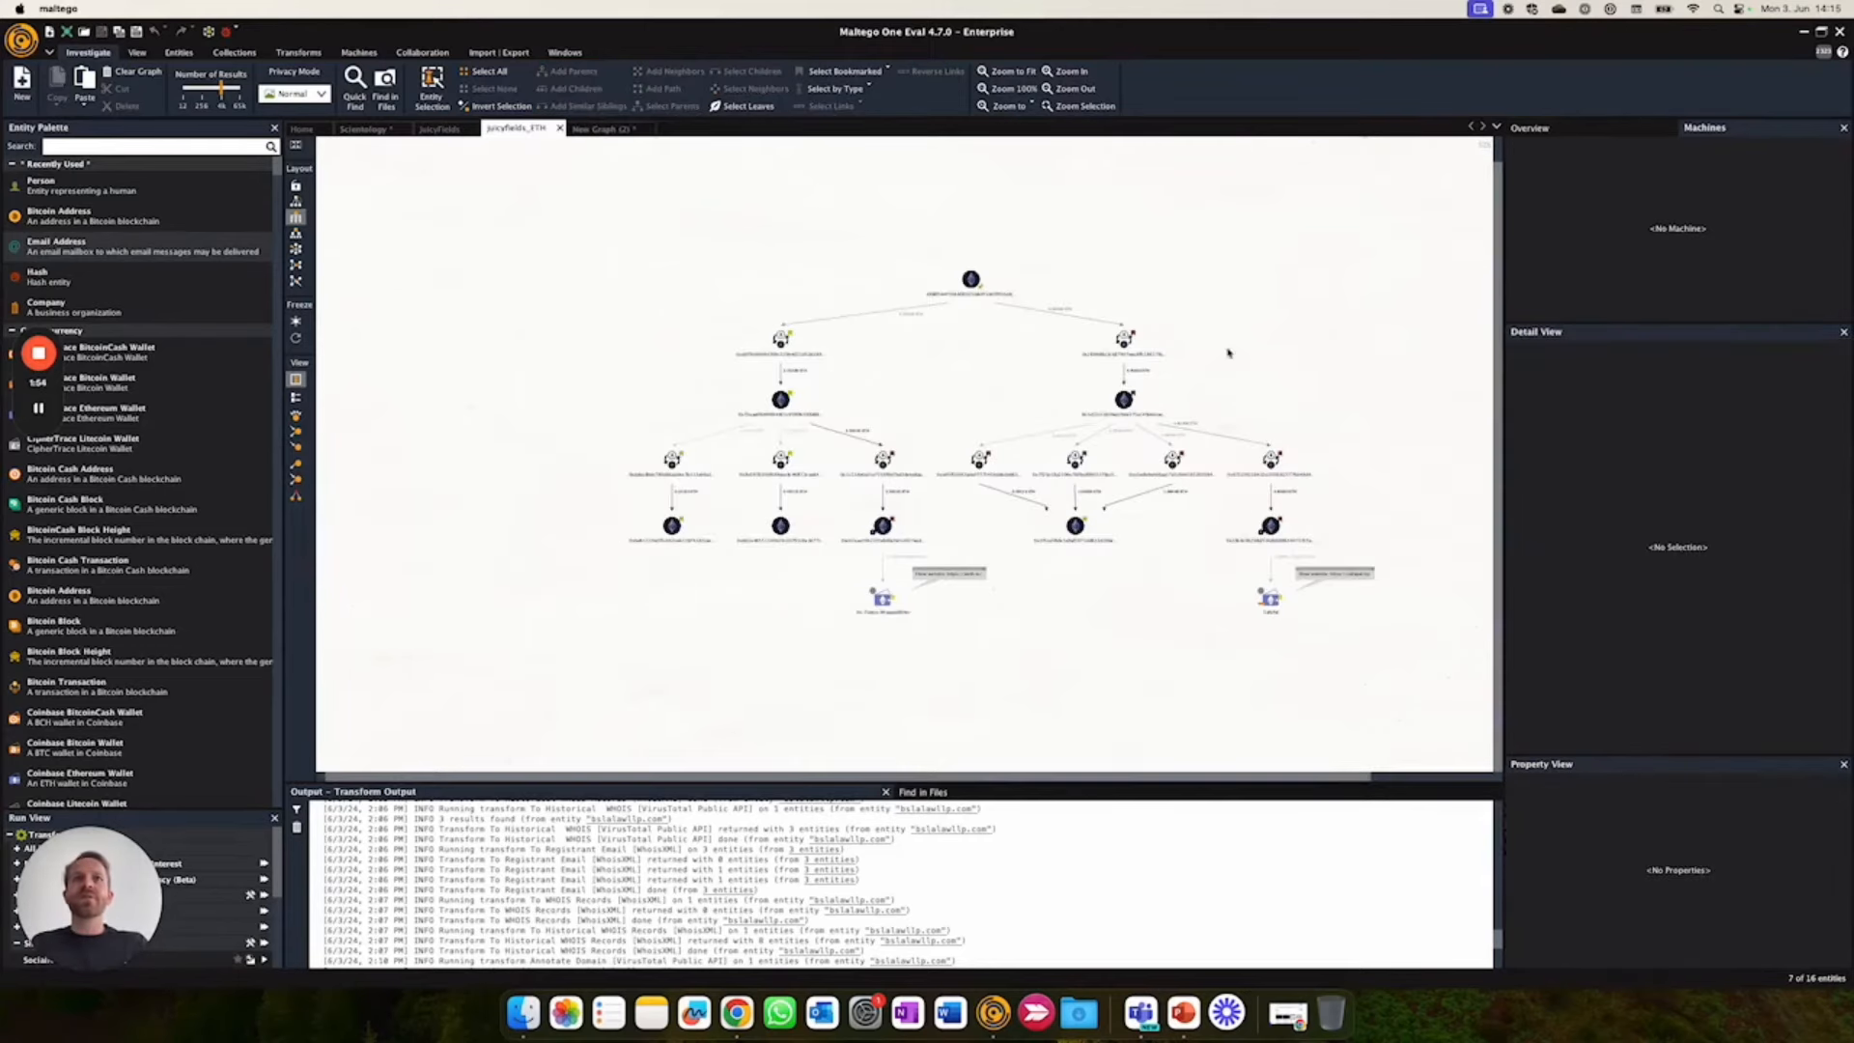
pyautogui.scroll(2, 1073, 323)
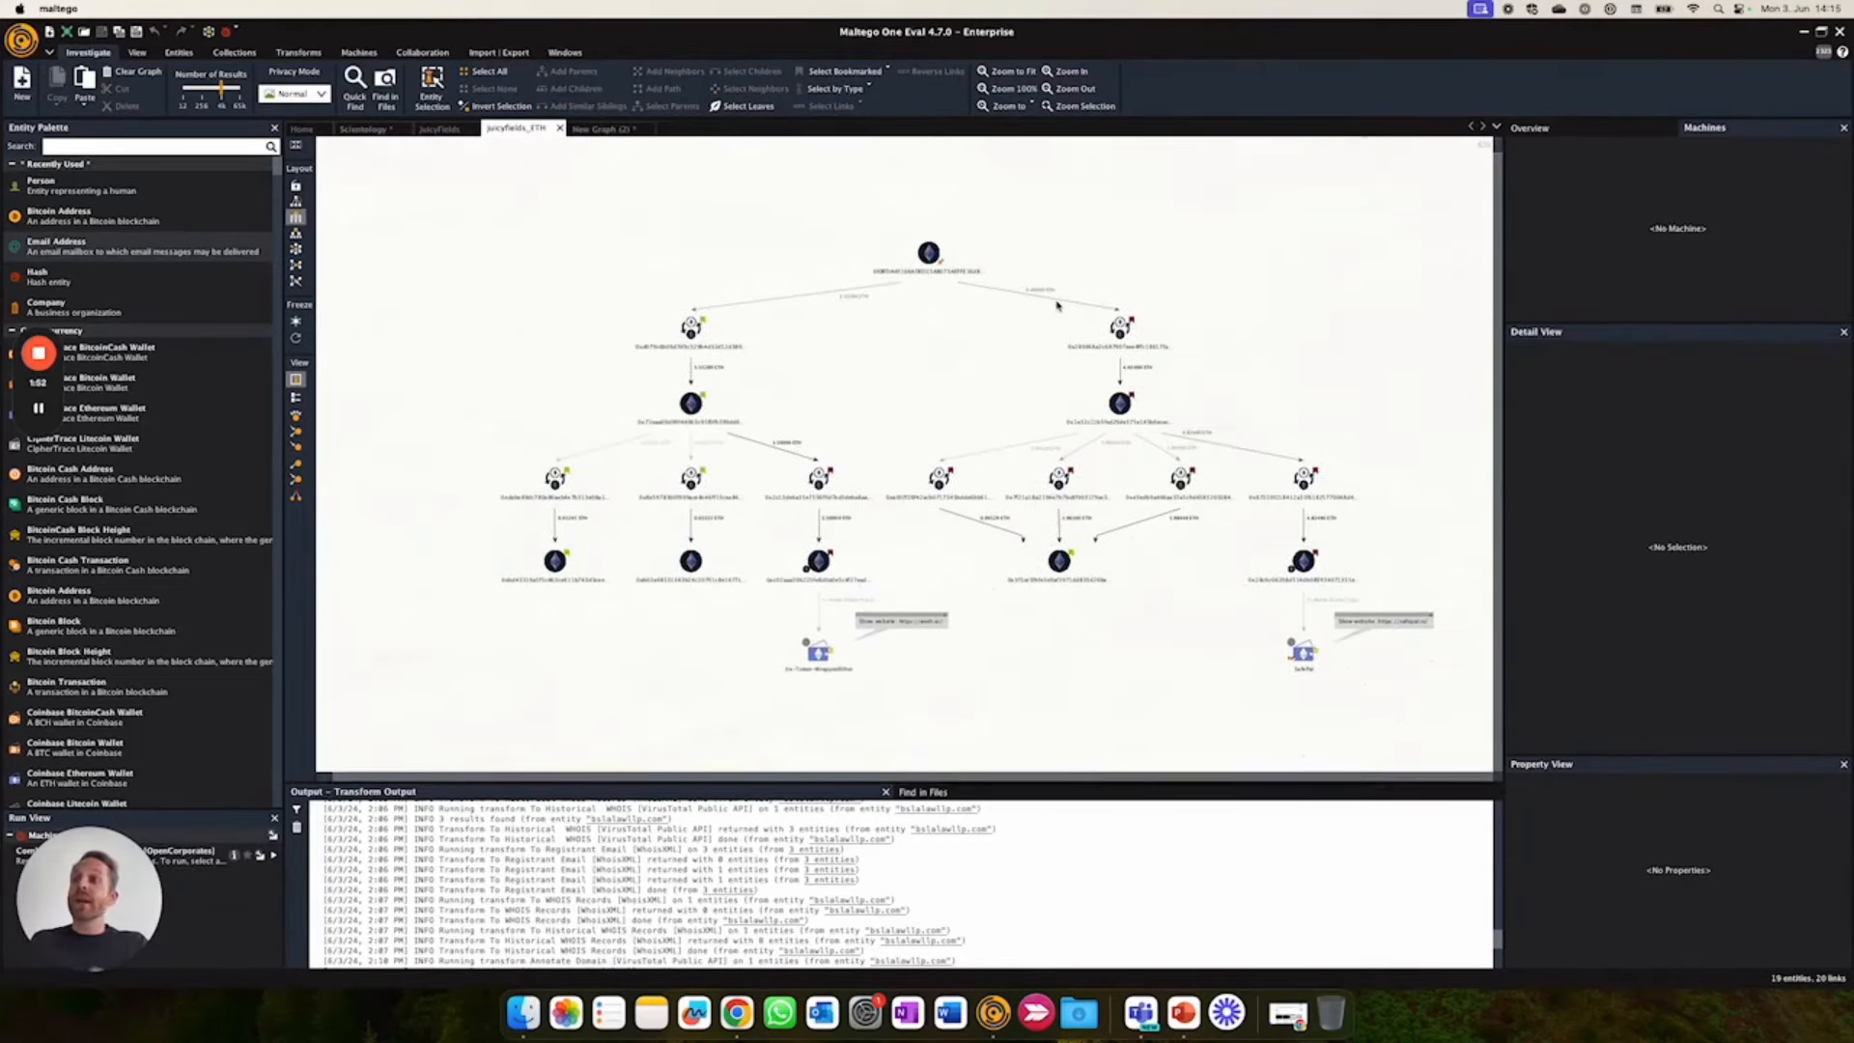
pyautogui.click(440, 127)
pyautogui.scroll(1, 986, 309)
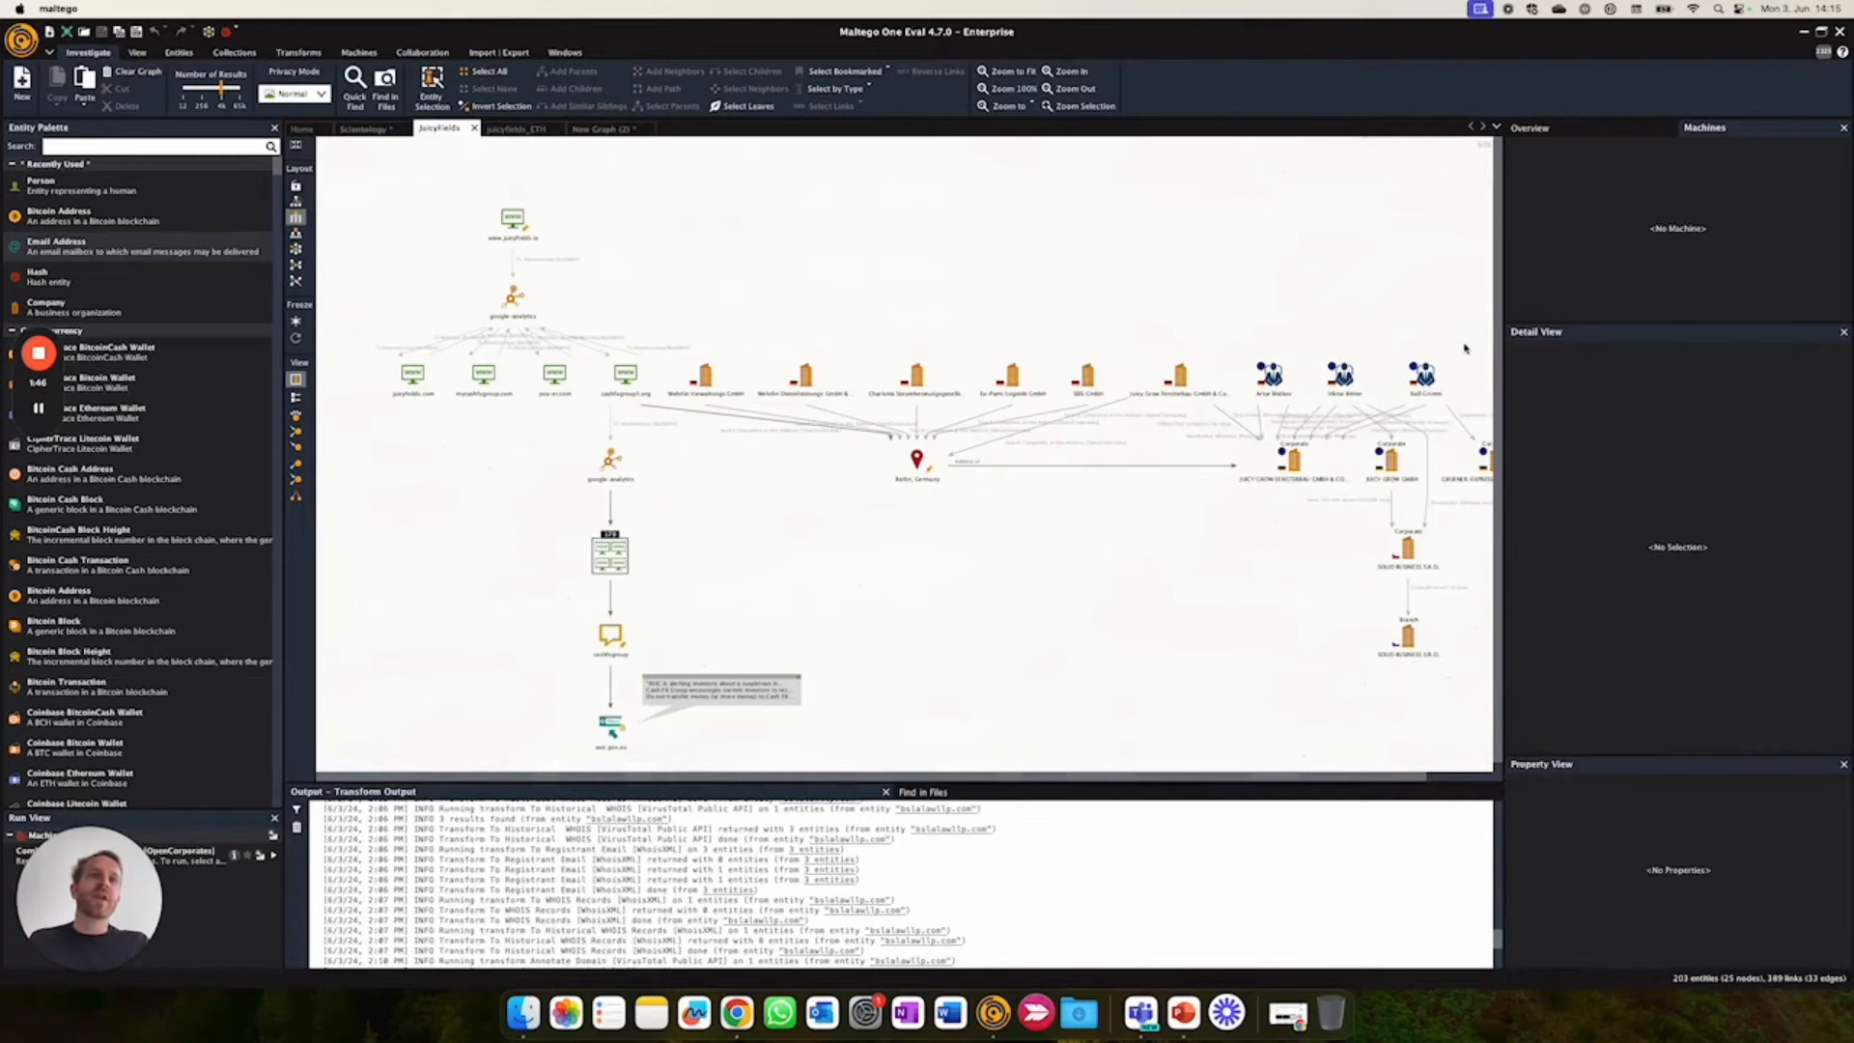
pyautogui.moveTo(1241, 337); pyautogui.dragTo(1451, 413)
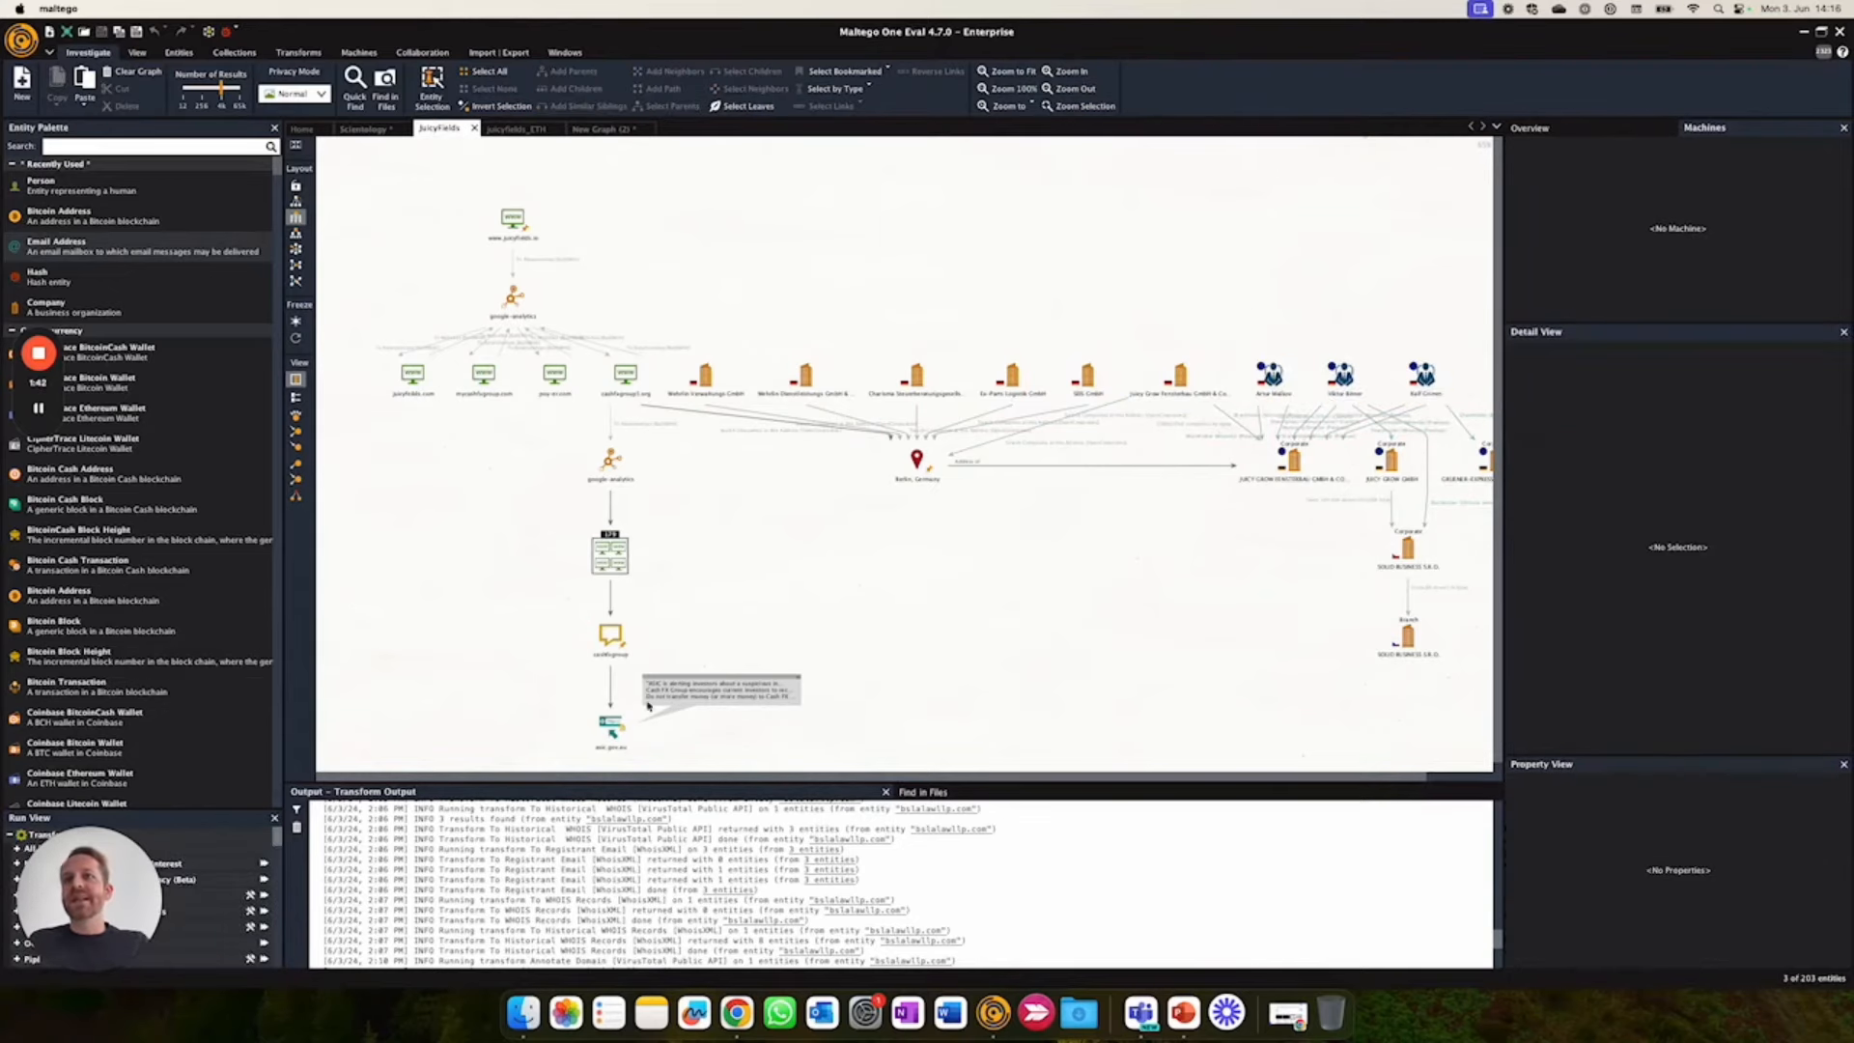
pyautogui.moveTo(372, 194); pyautogui.dragTo(648, 769)
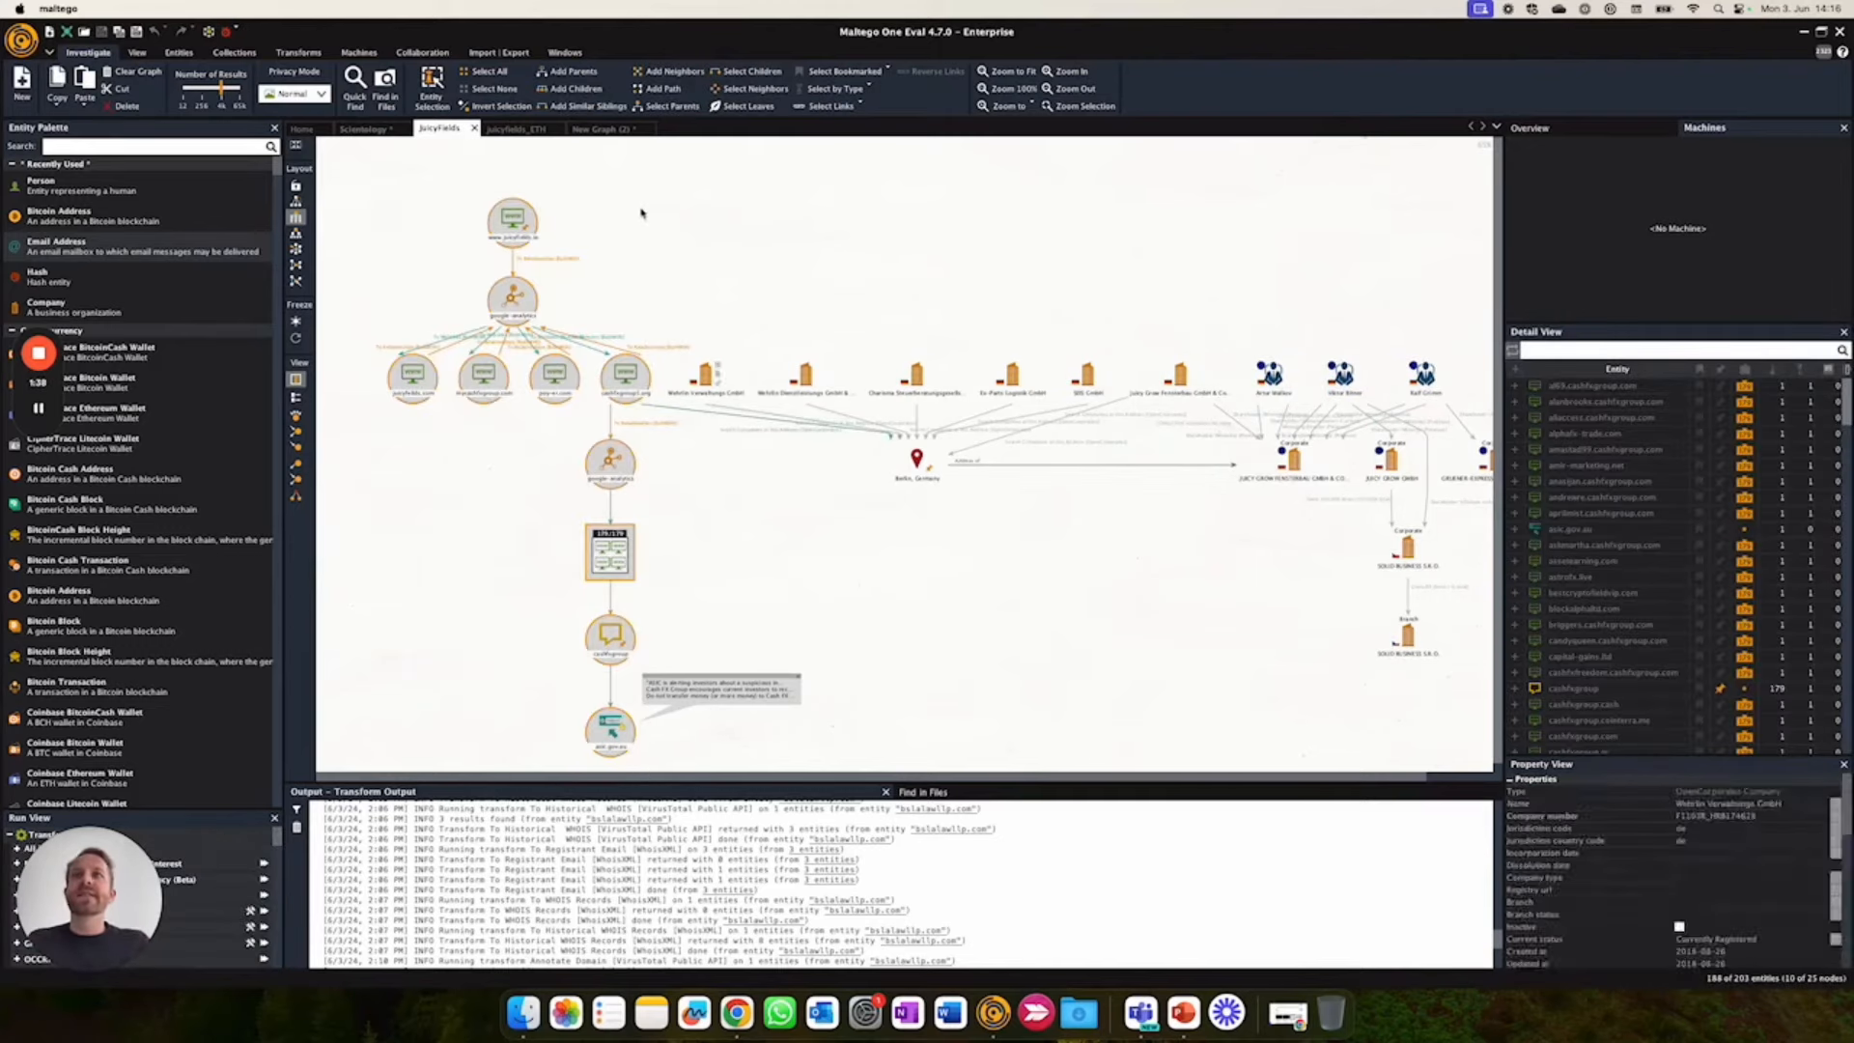
# Open the Scientology graph and inspect the main website entity and its connections to the other websites
pyautogui.click(384, 135)
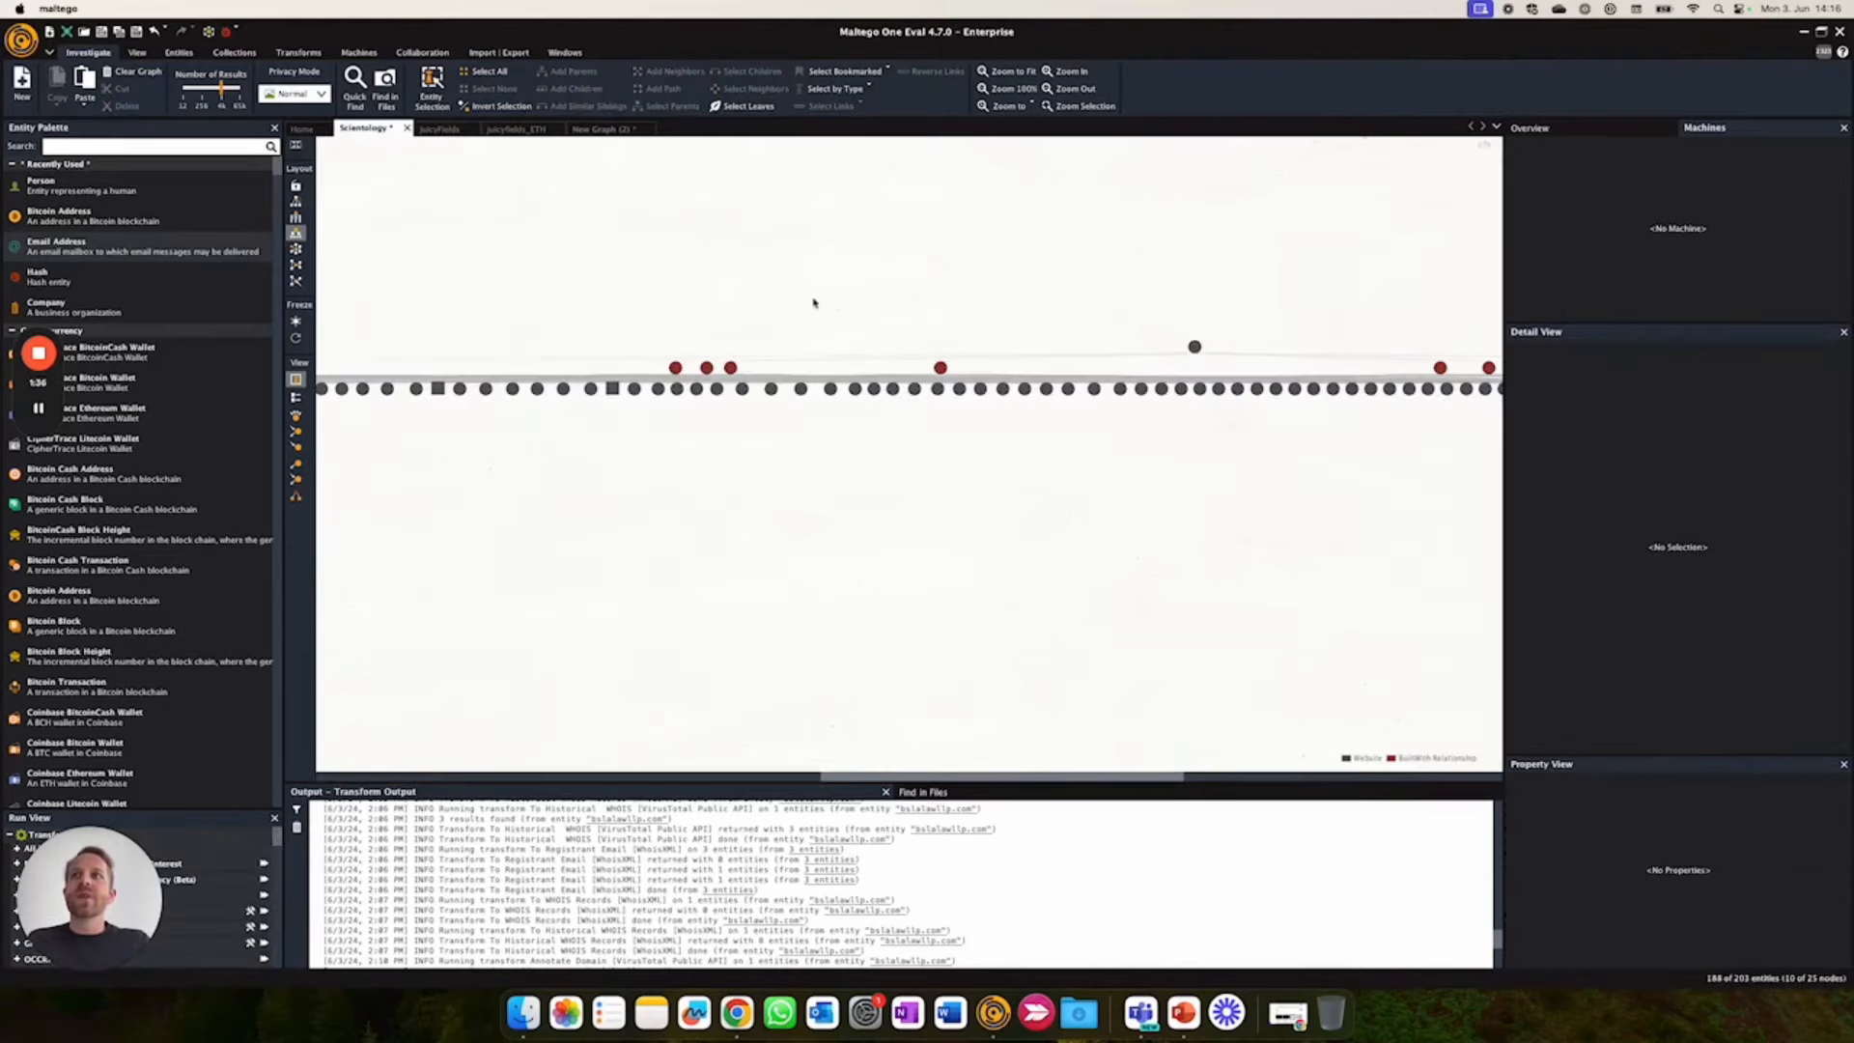
pyautogui.click(1276, 343)
pyautogui.scroll(3, 1237, 347)
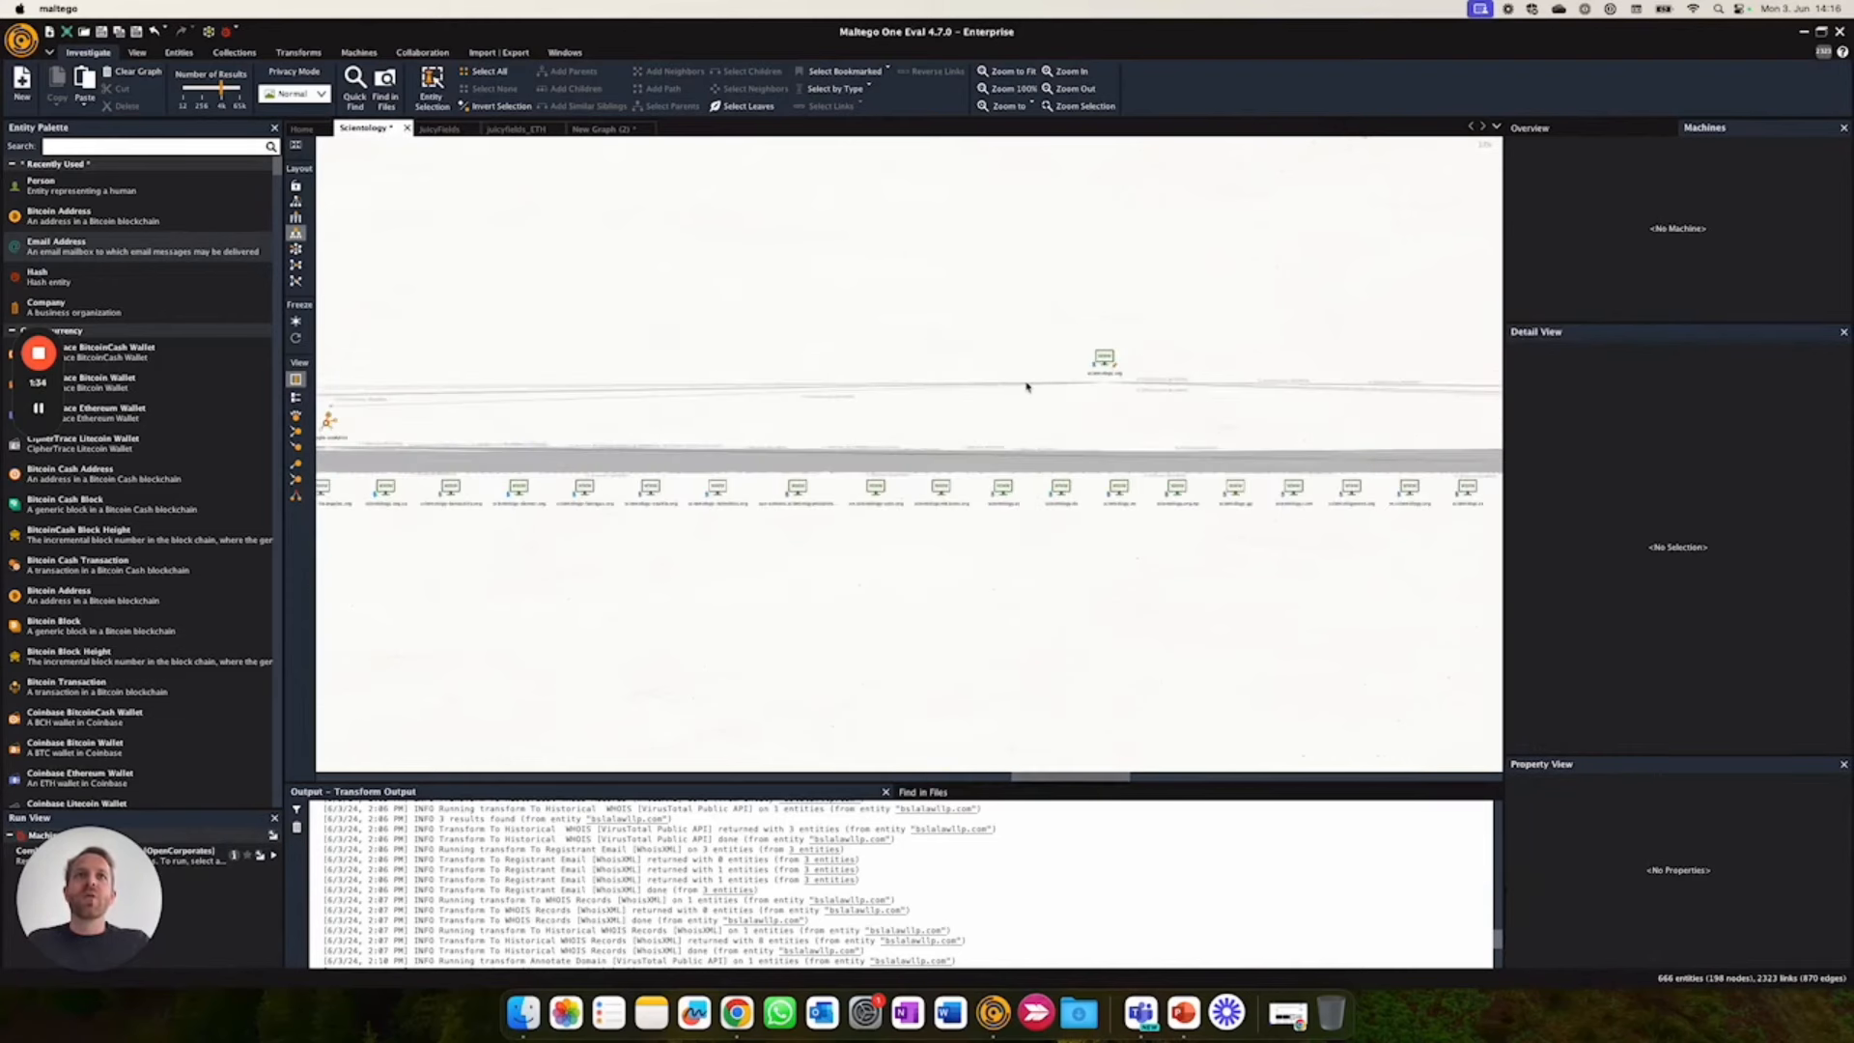
pyautogui.scroll(2, 1026, 387)
pyautogui.scroll(-2, 1146, 340)
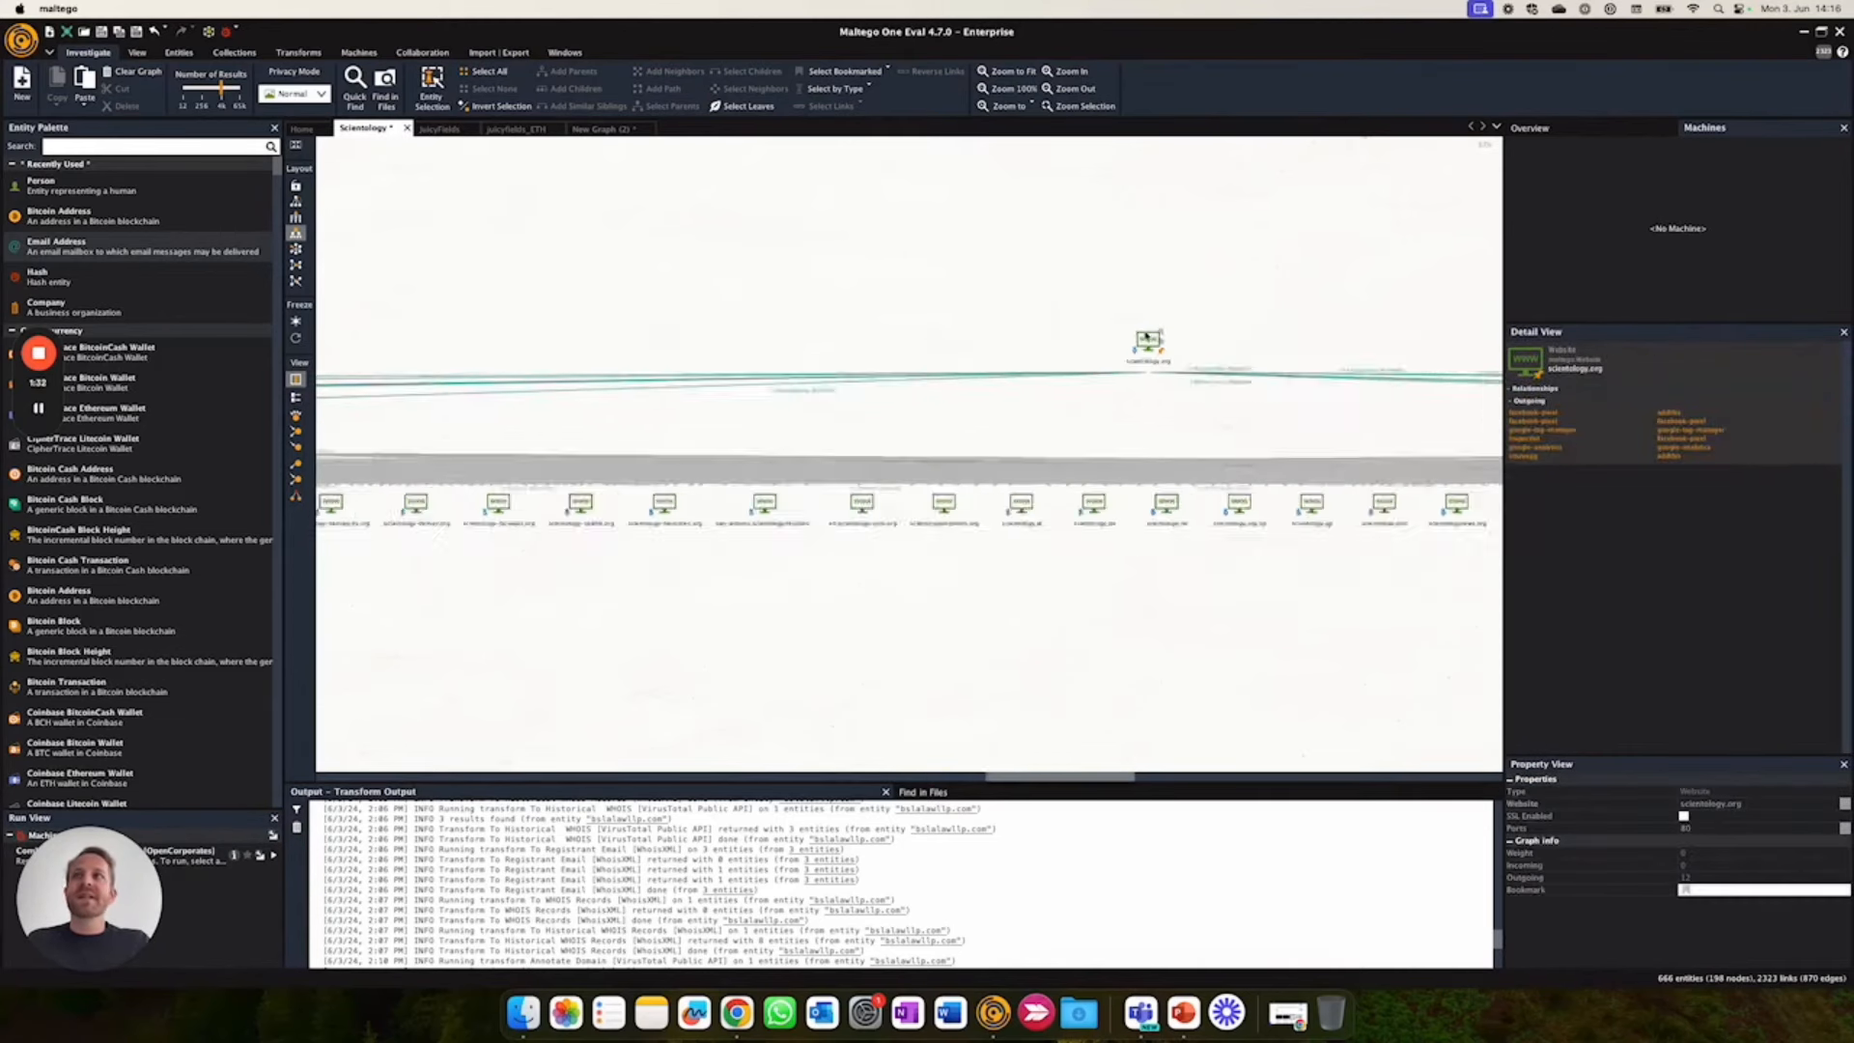
# Arrange the Scientology graph in the organic layout and apply a different entity view to it
pyautogui.click(296, 265)
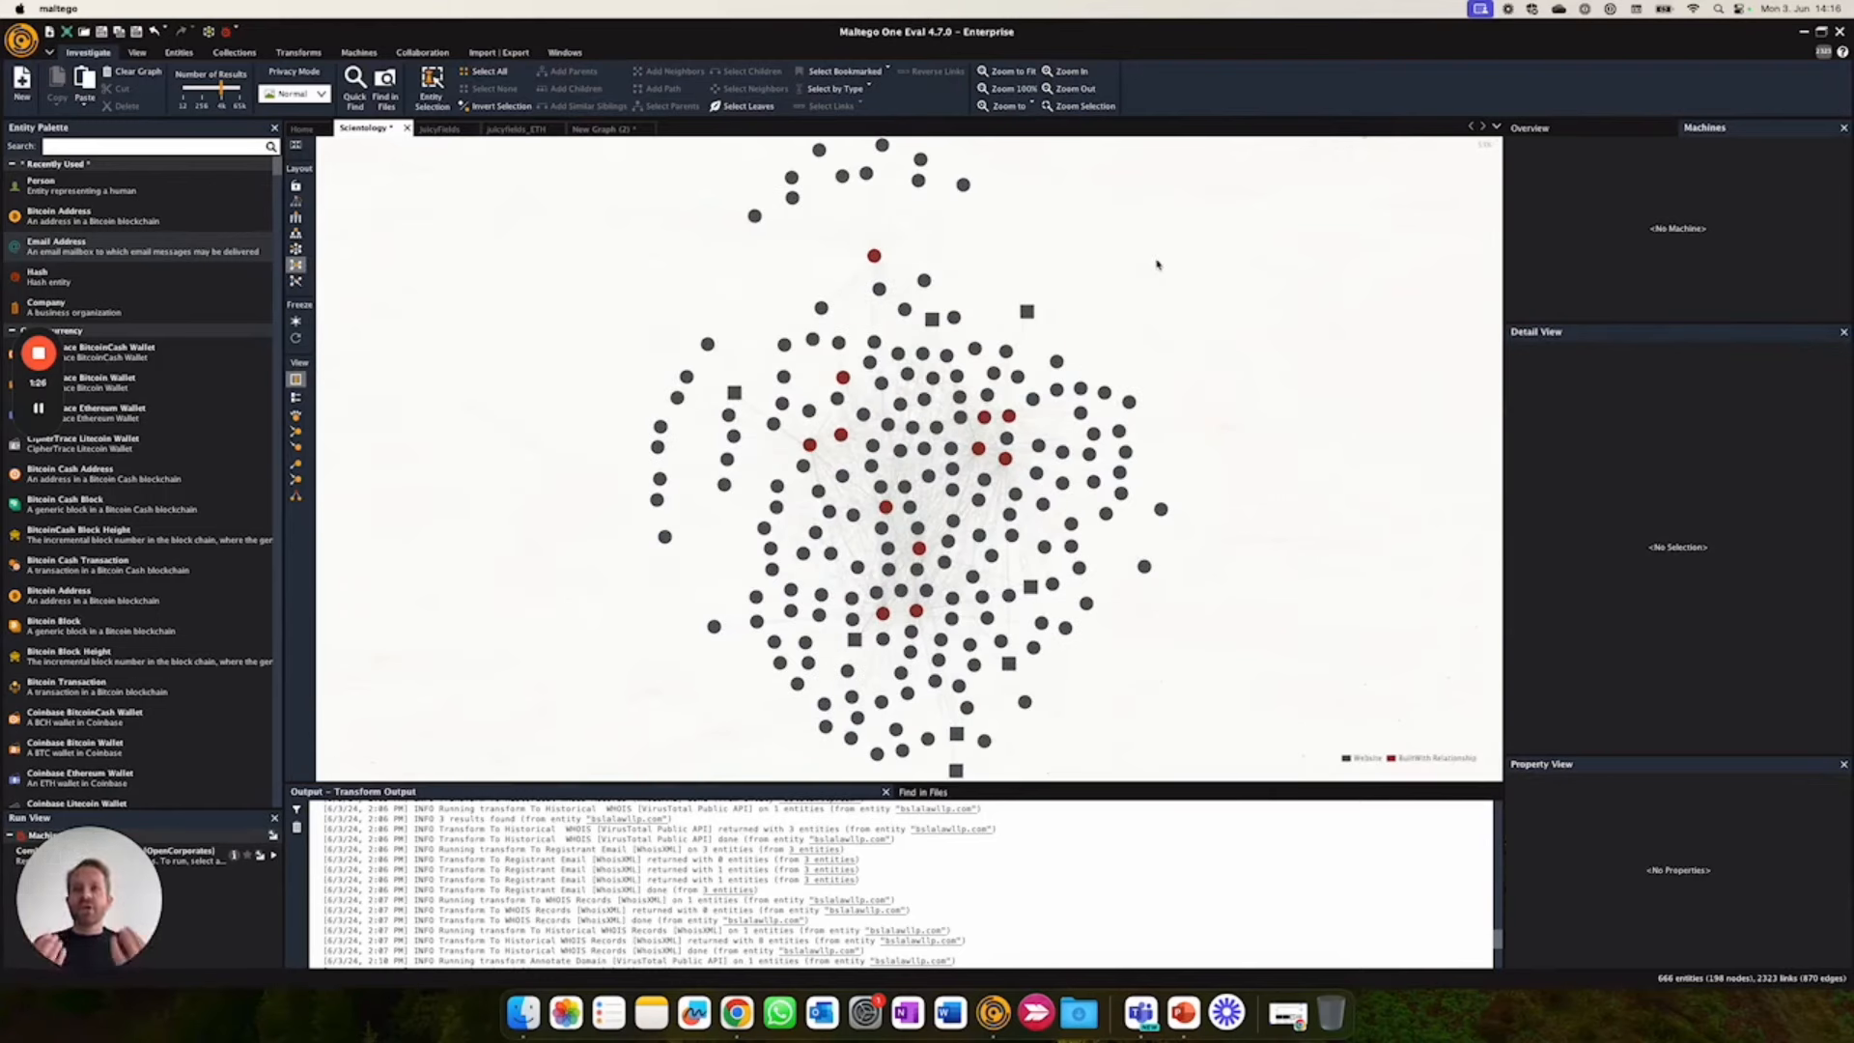
pyautogui.click(296, 447)
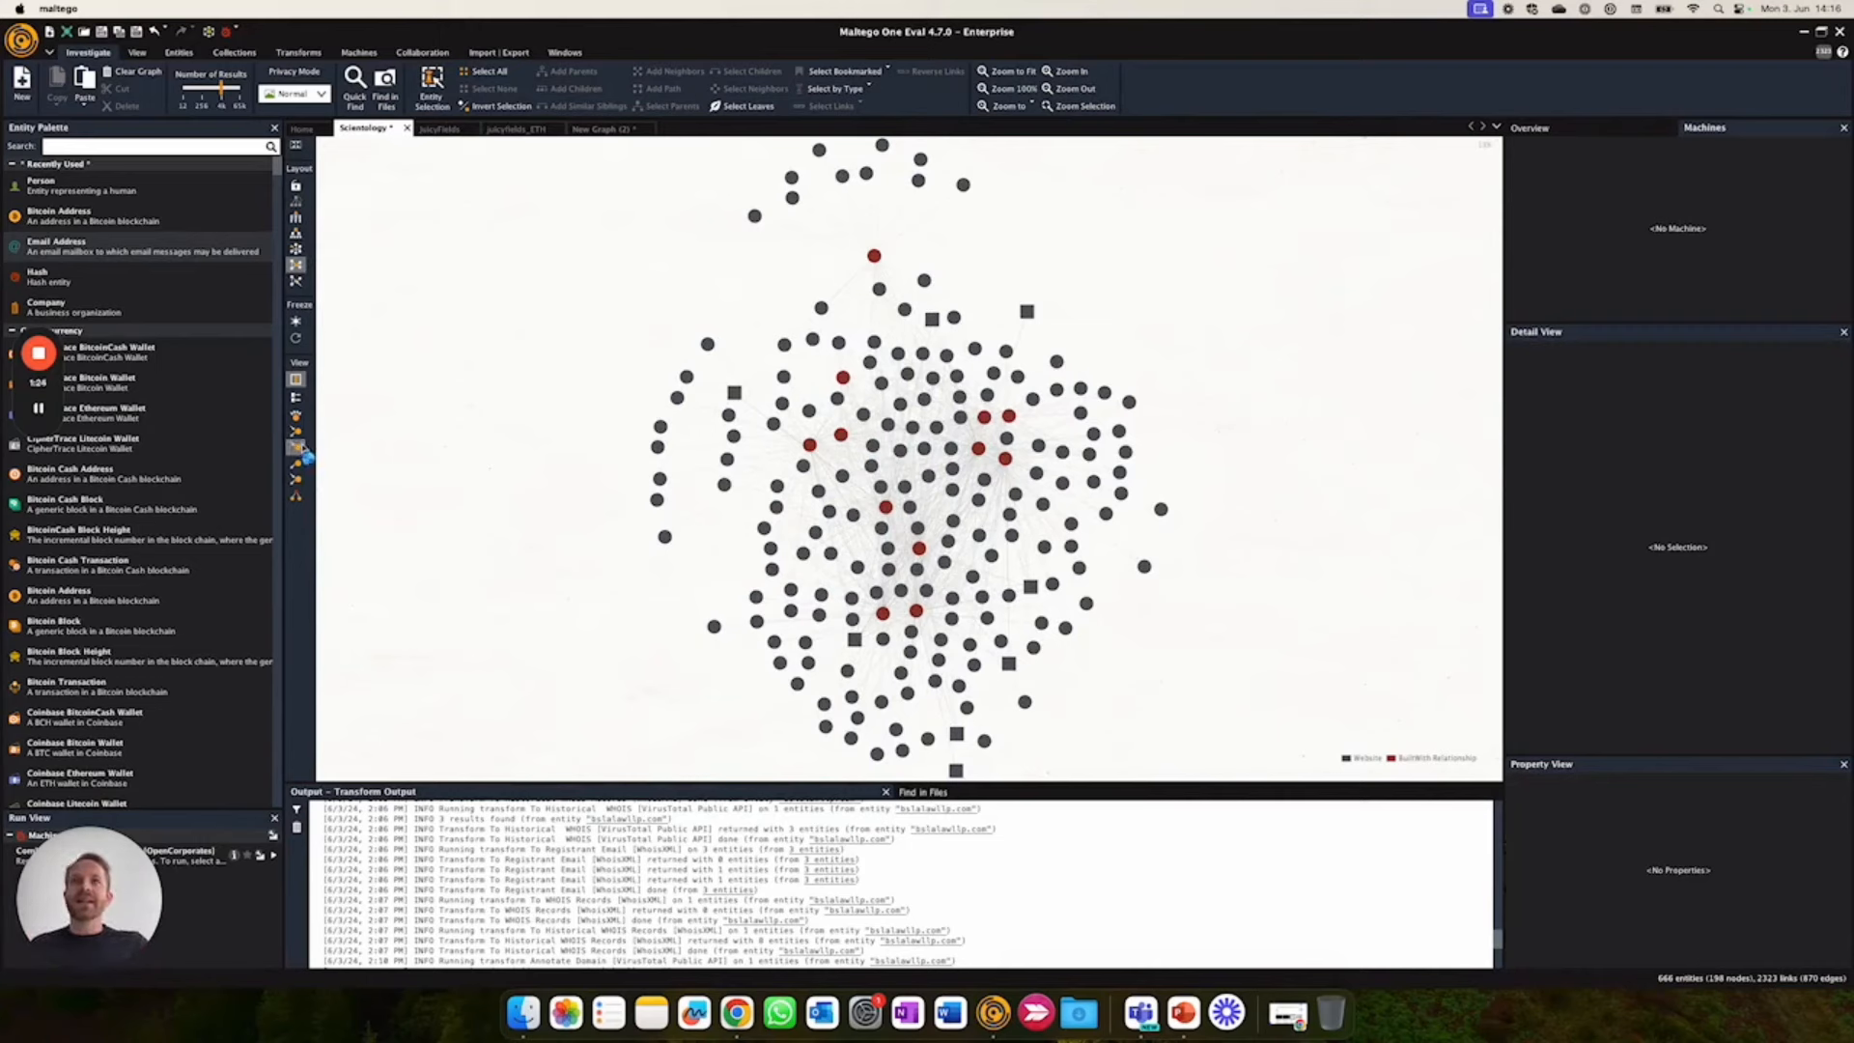